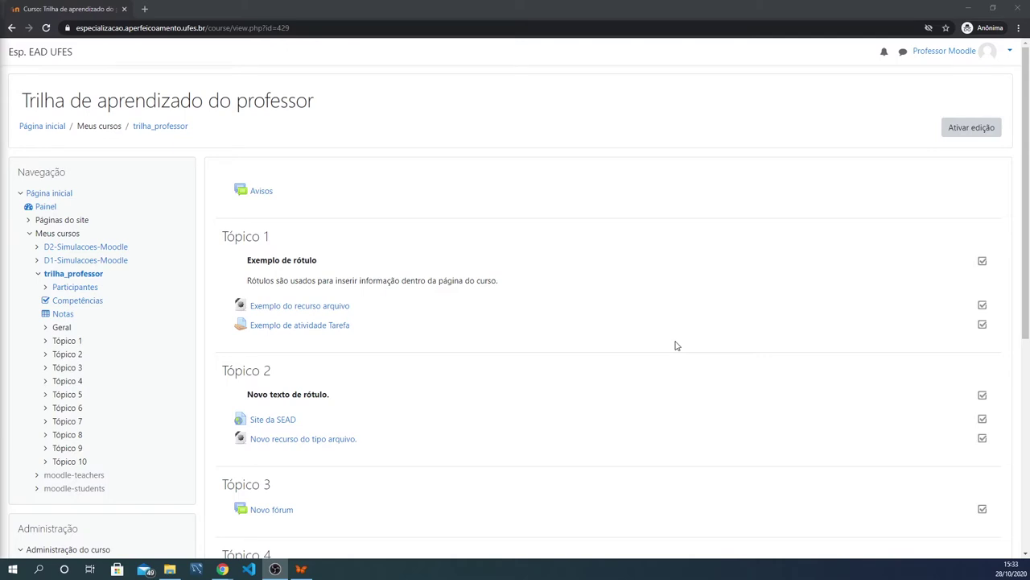
Turn on course editing and add a new Tarefa activity to Tópico 3
{"action": "left_click", "coordinate": [975, 129]}
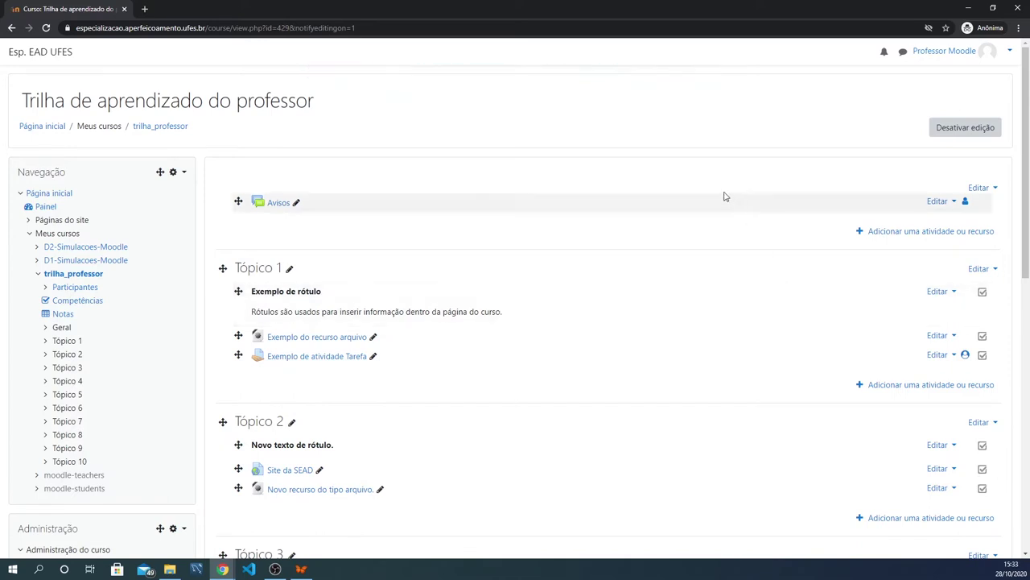
{"action": "scroll", "coordinate": [644, 266], "scroll_direction": "down", "scroll_amount": 1}
{"action": "scroll", "coordinate": [429, 390], "scroll_direction": "down", "scroll_amount": 2}
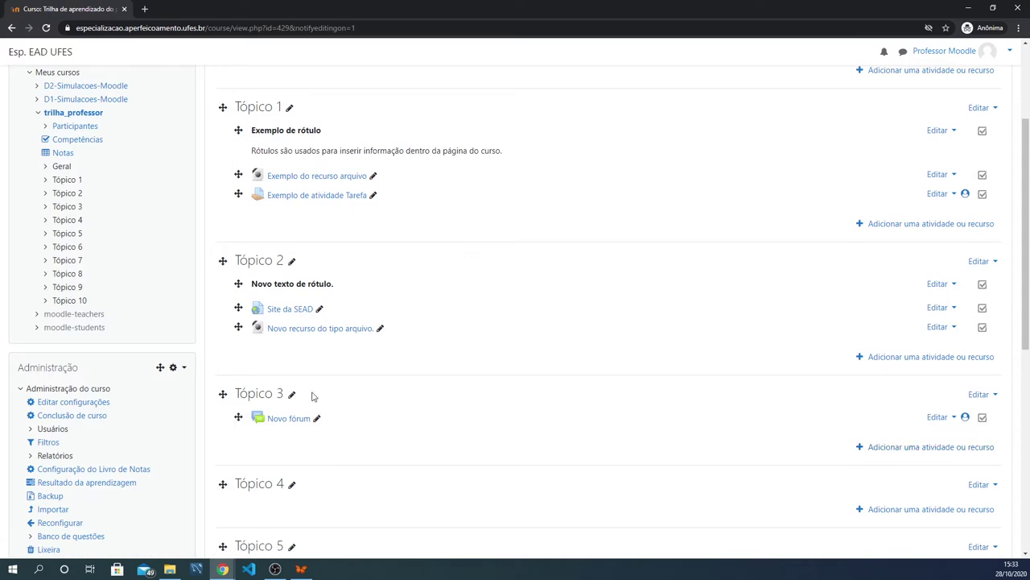
{"action": "left_click", "coordinate": [913, 448]}
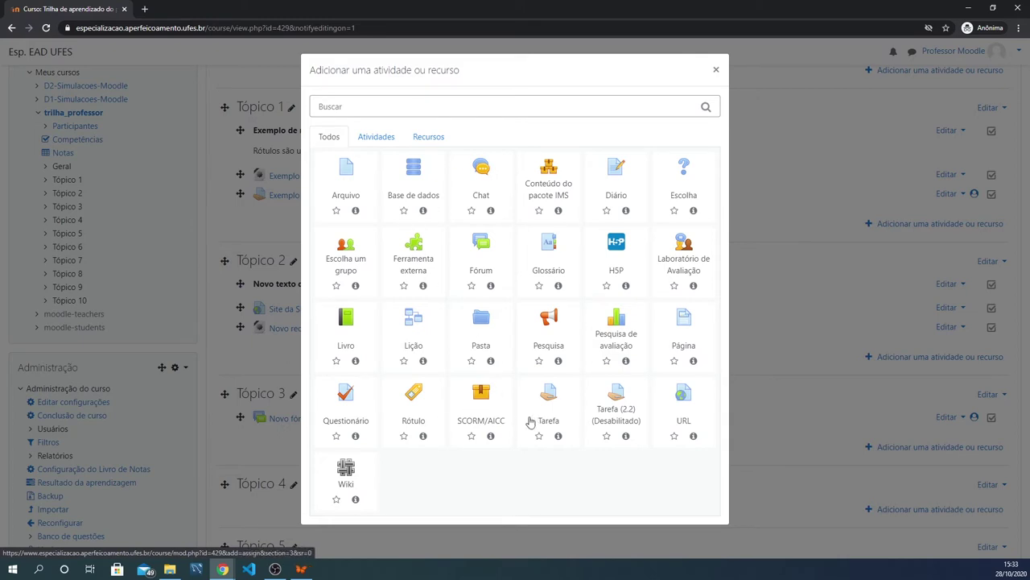
{"action": "left_click", "coordinate": [551, 400]}
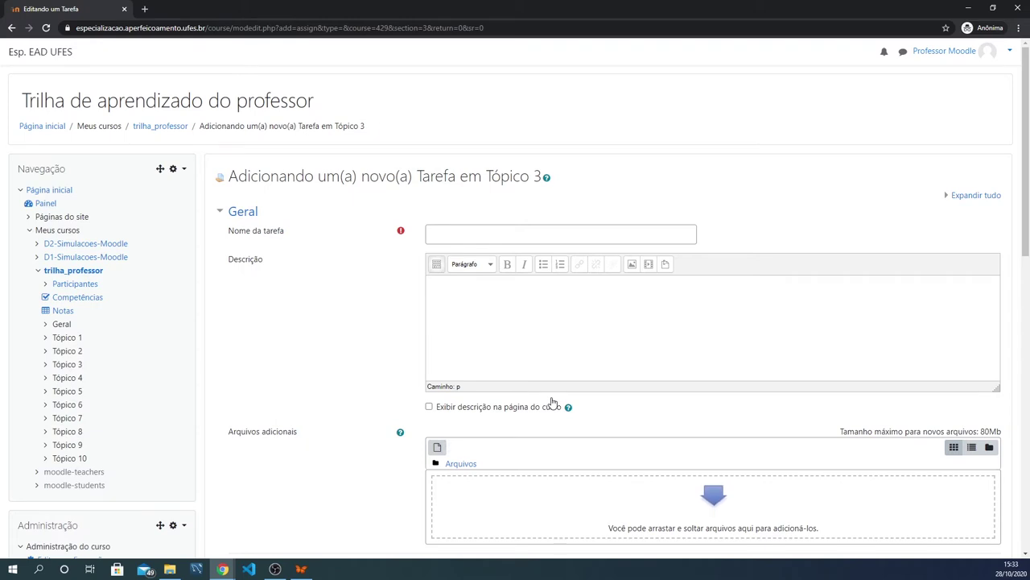
Collapse the Geral section and examine the submission, due and grading reminder dates under Disponibilidade
{"action": "scroll", "coordinate": [316, 314], "scroll_direction": "down", "scroll_amount": 1}
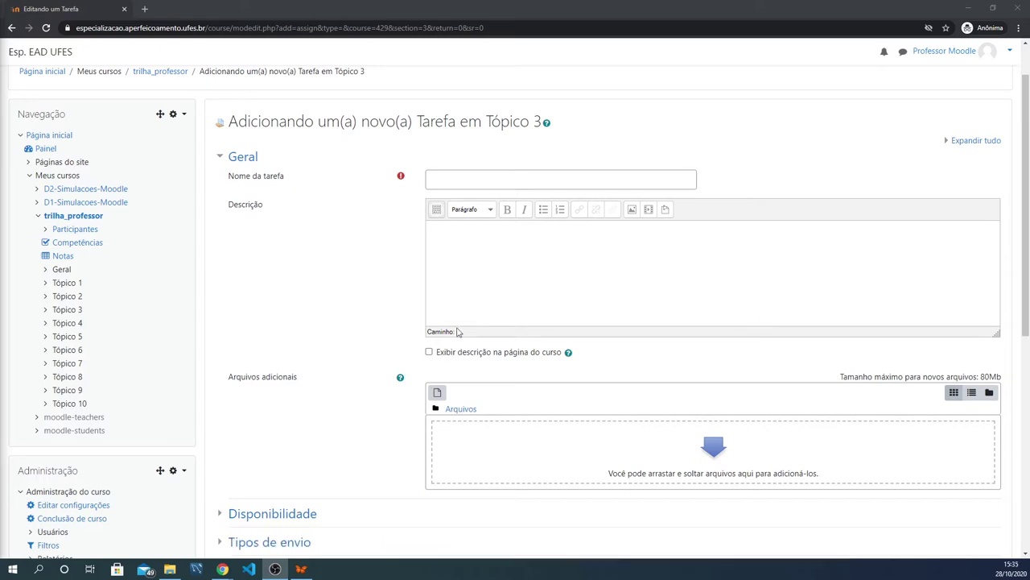
{"action": "left_click", "coordinate": [230, 159]}
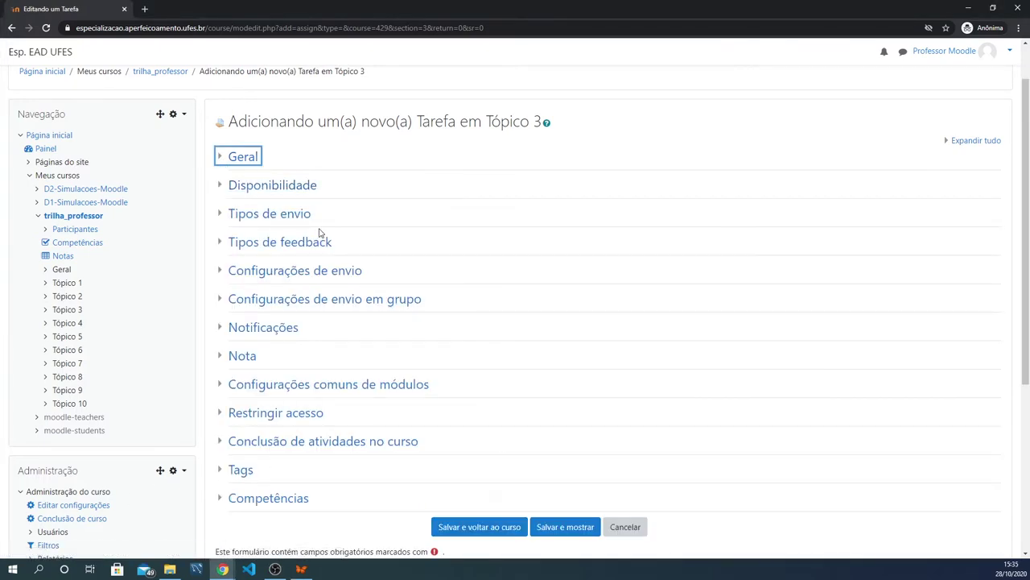
{"action": "left_click", "coordinate": [220, 187]}
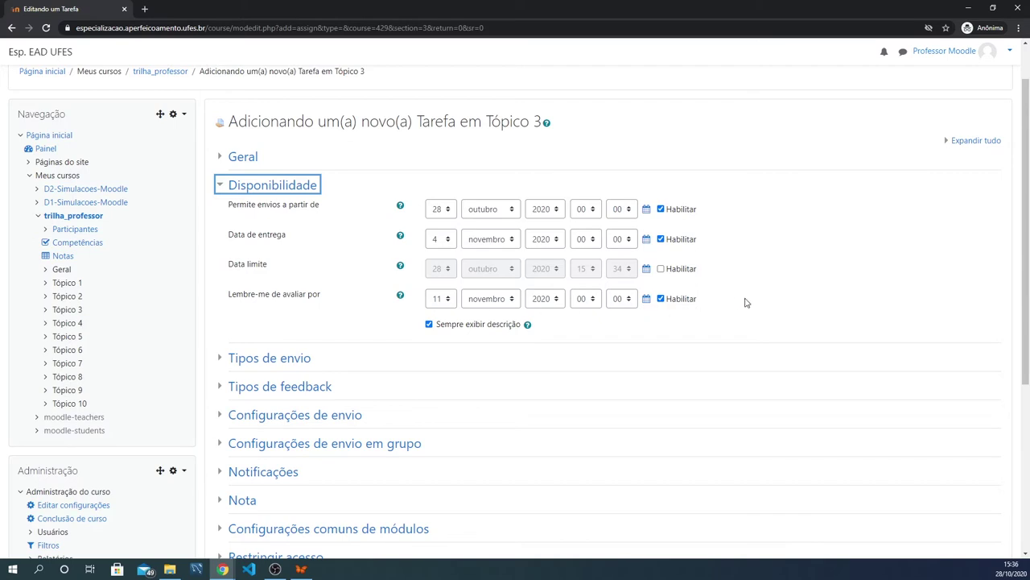
{"action": "key", "text": "Return"}
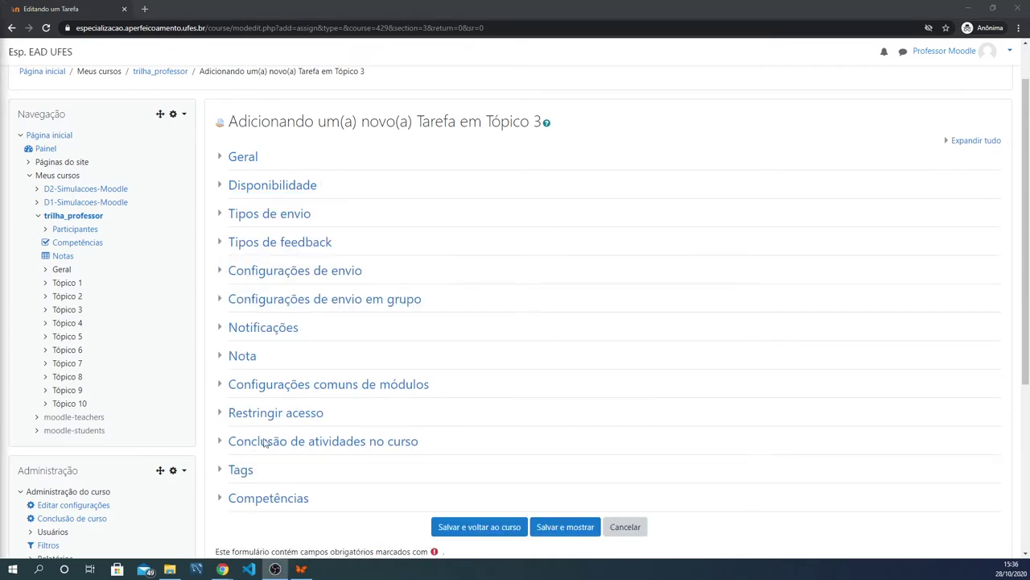
Under Tipos de envio, try replacing Envios de arquivo with Texto online, and restore Envios de arquivo as the only type
{"action": "left_click", "coordinate": [219, 216]}
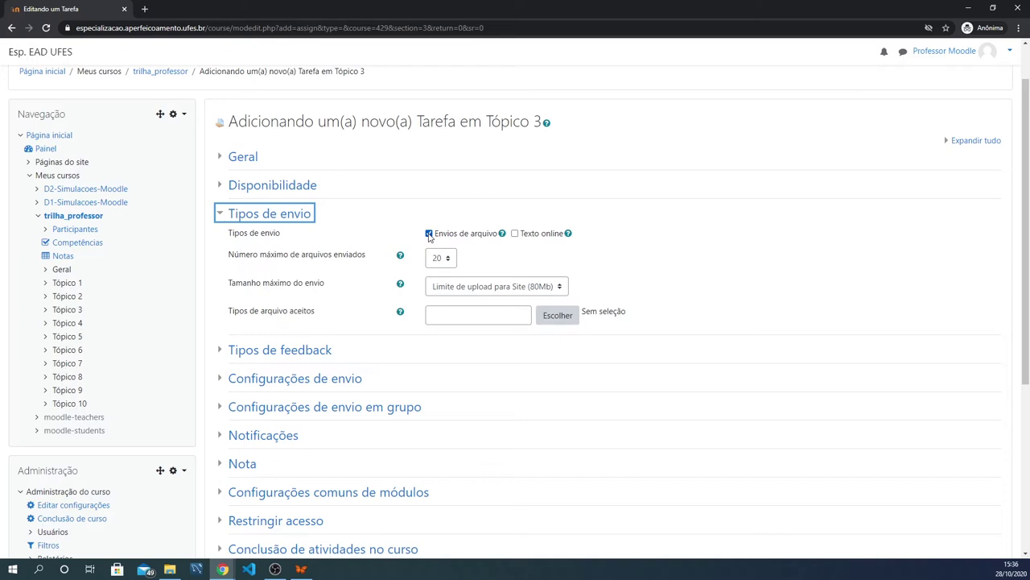
{"action": "left_click", "coordinate": [430, 235]}
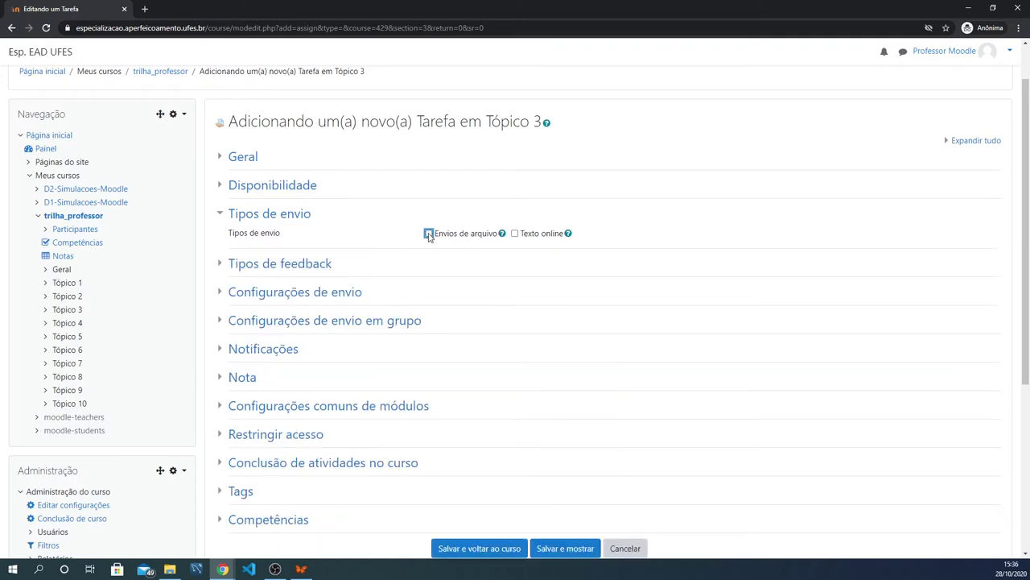
{"action": "left_click", "coordinate": [515, 235]}
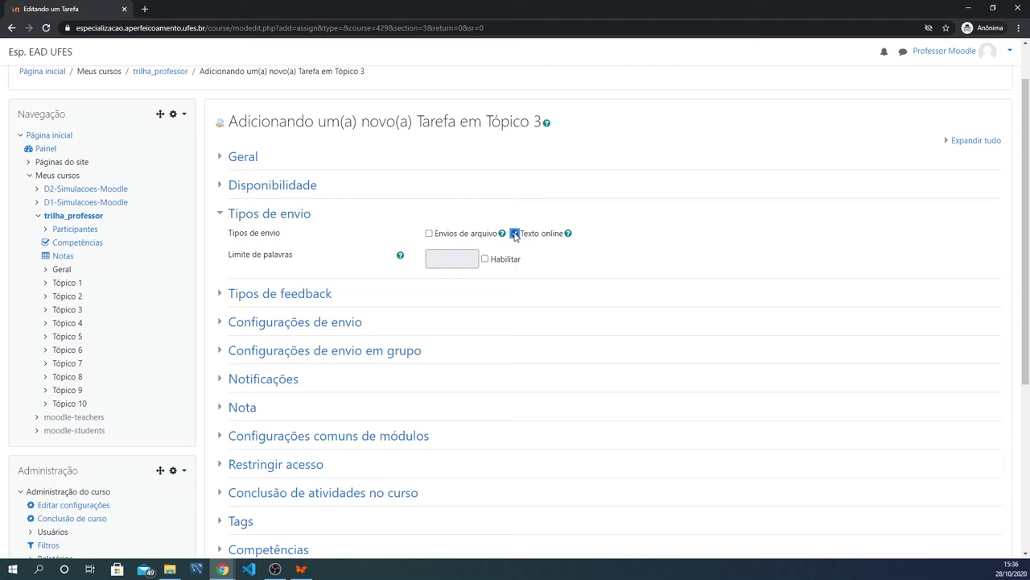
{"action": "left_click", "coordinate": [514, 234]}
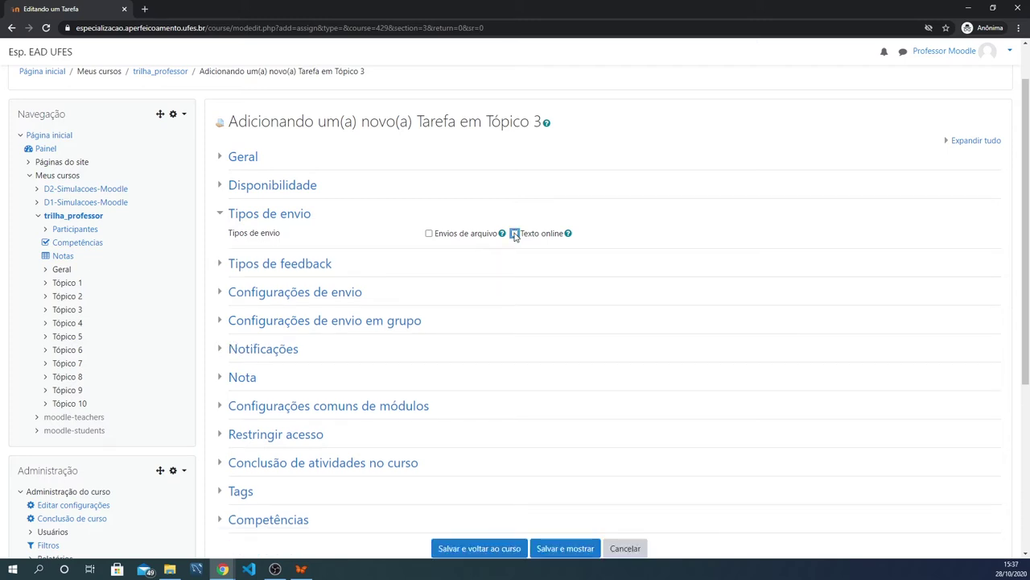
{"action": "left_click", "coordinate": [429, 233]}
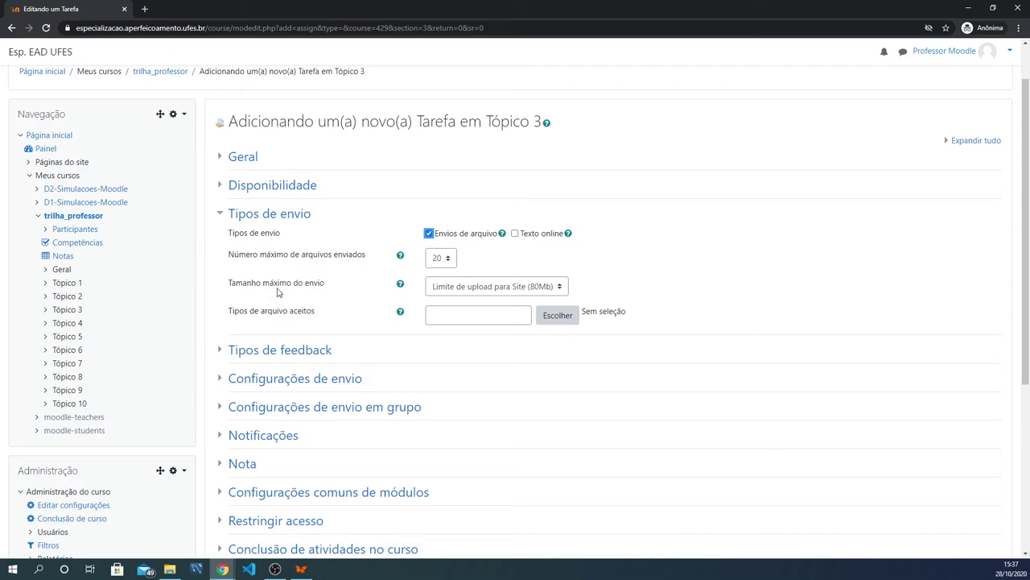
Examine the available maximum submission sizes and the accepted file types setting under Tipos de envio
{"action": "left_click", "coordinate": [471, 288]}
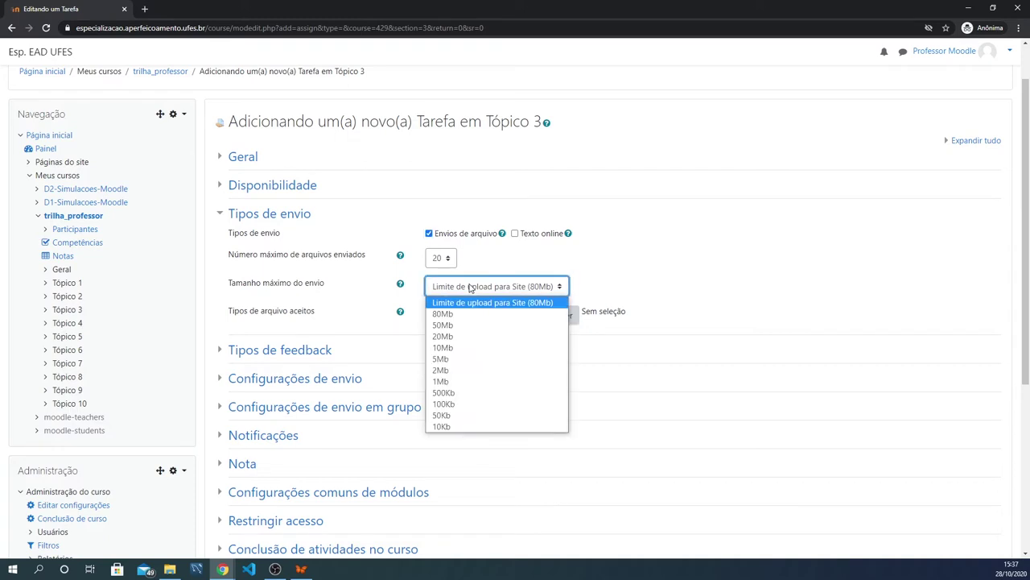
{"action": "left_click", "coordinate": [471, 288]}
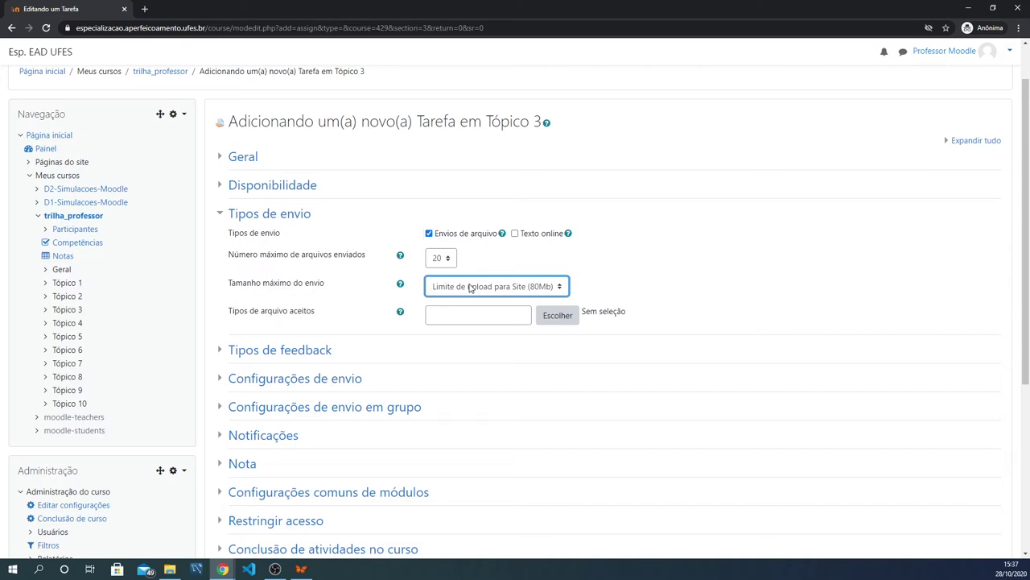
{"action": "left_click", "coordinate": [553, 288]}
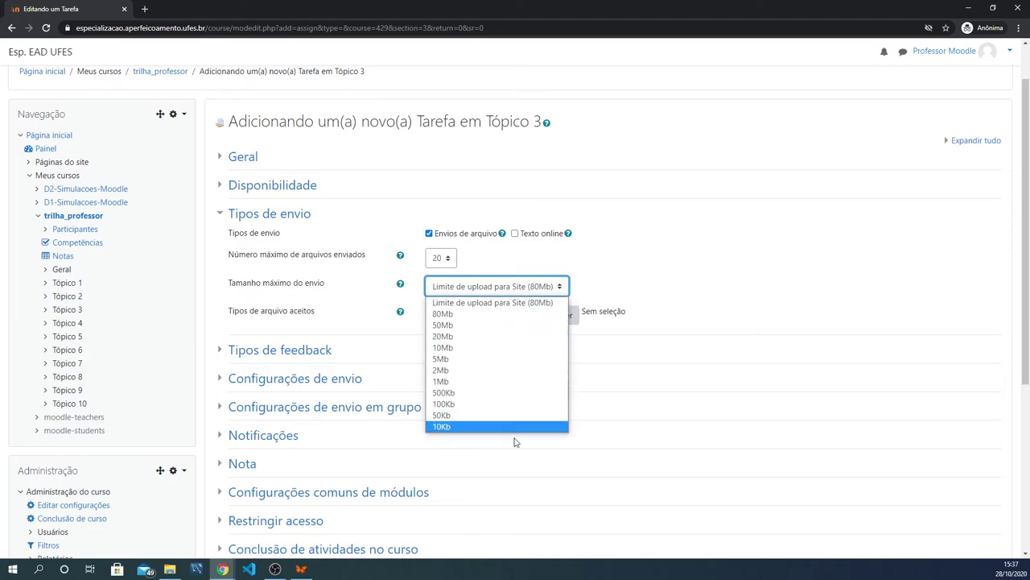
{"action": "left_click", "coordinate": [539, 288]}
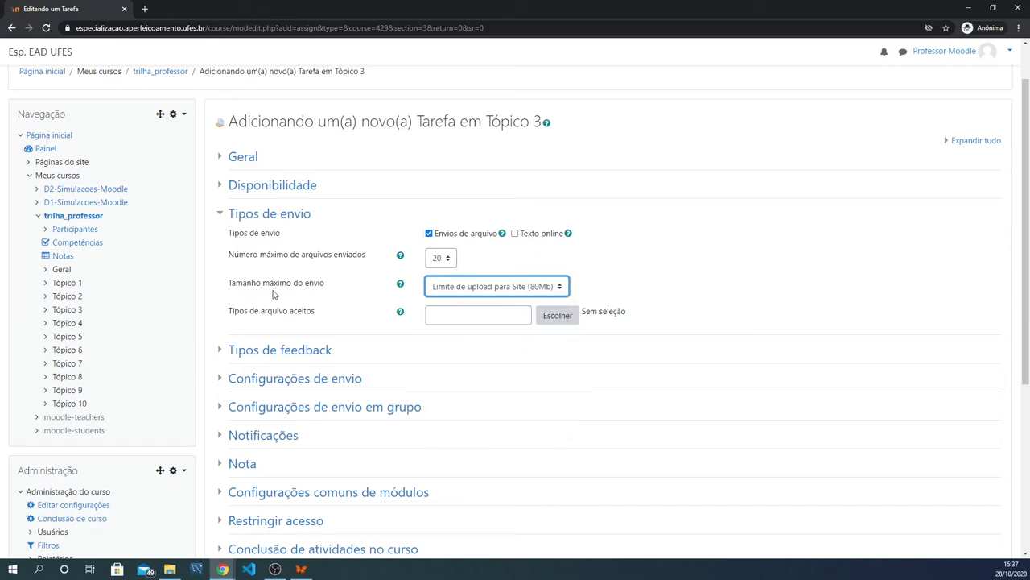
{"action": "left_click", "coordinate": [463, 316]}
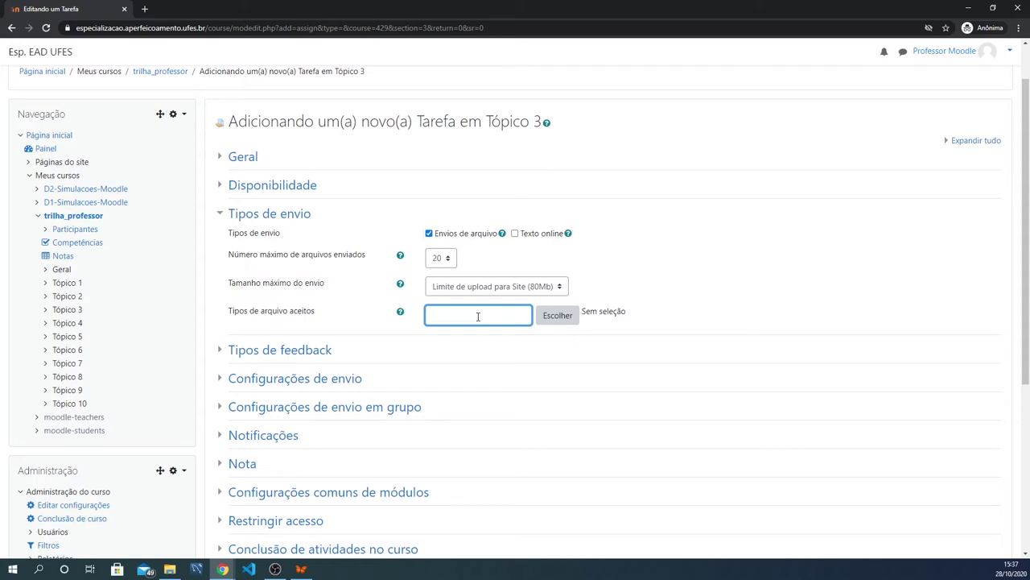
{"action": "left_click", "coordinate": [218, 213]}
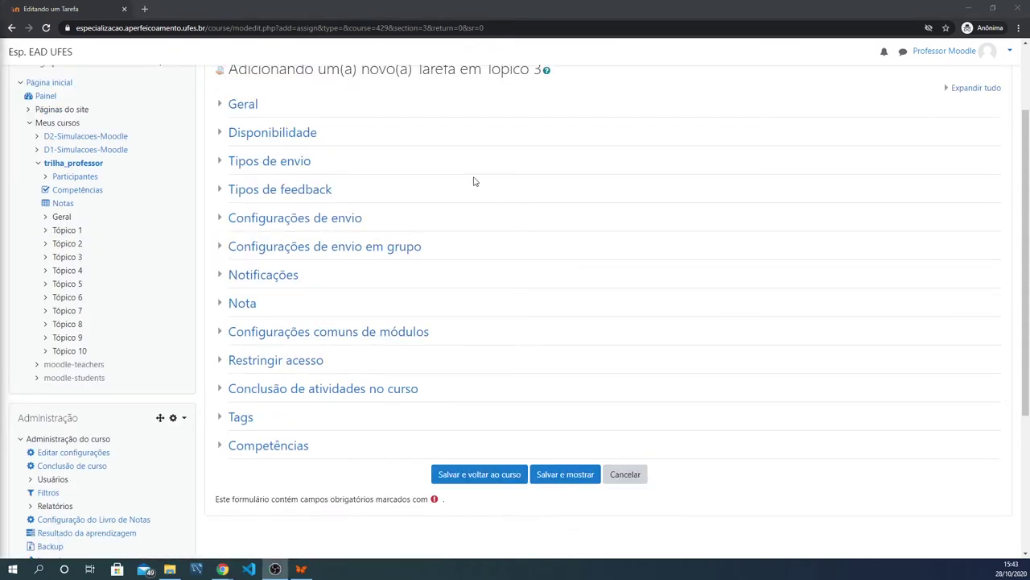
Disable Envios de arquivo under Tipos de envio
{"action": "left_click", "coordinate": [222, 164]}
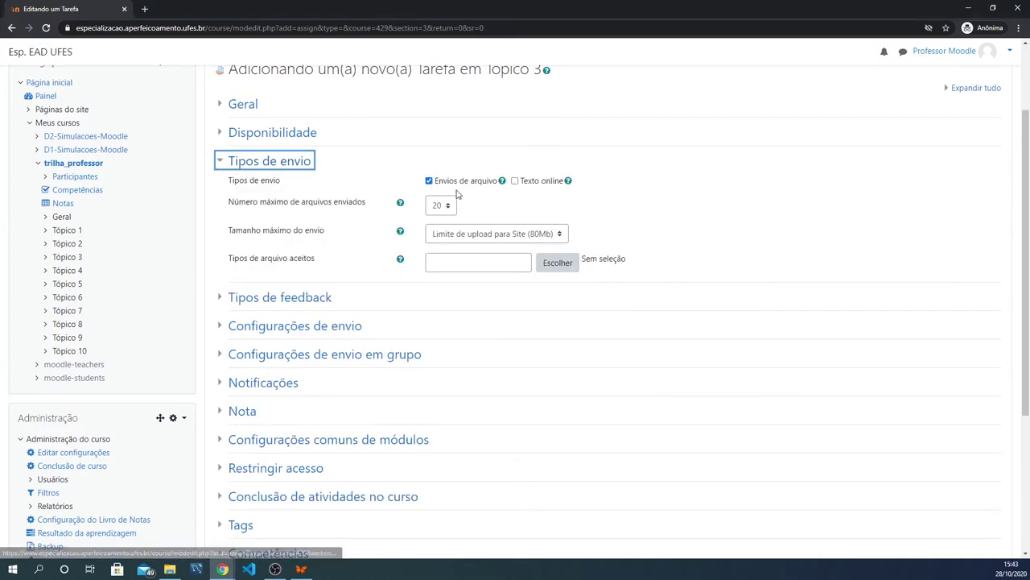
{"action": "left_click", "coordinate": [430, 181]}
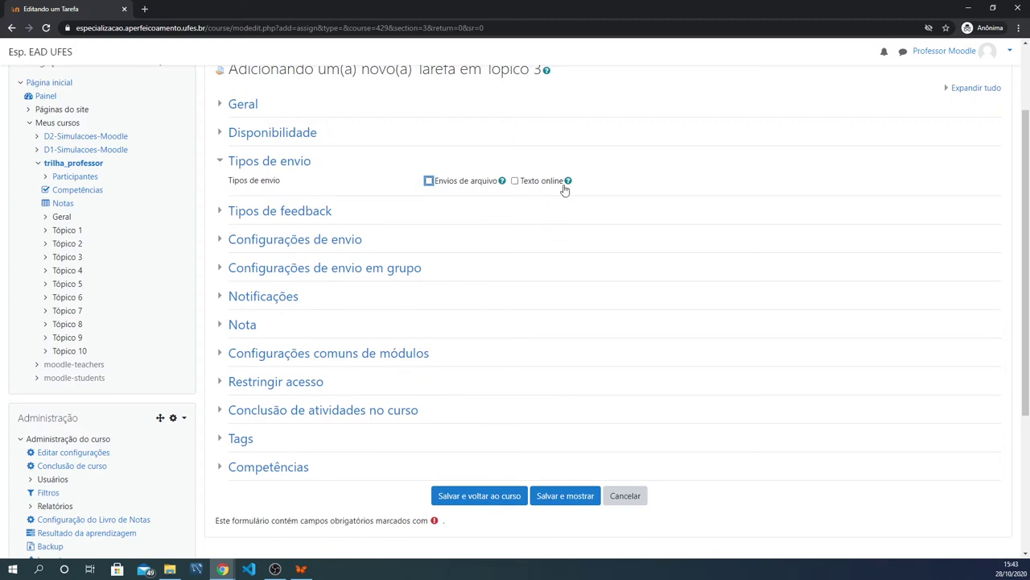
{"action": "left_click", "coordinate": [631, 177]}
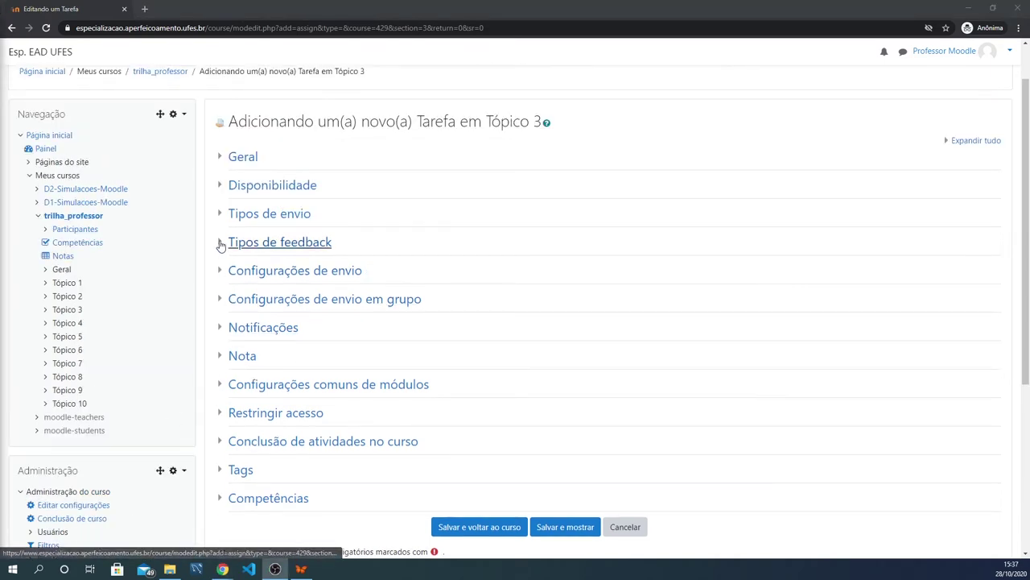
Enable Comentários de feedback under Tipos de feedback and collapse the section
{"action": "left_click", "coordinate": [221, 243]}
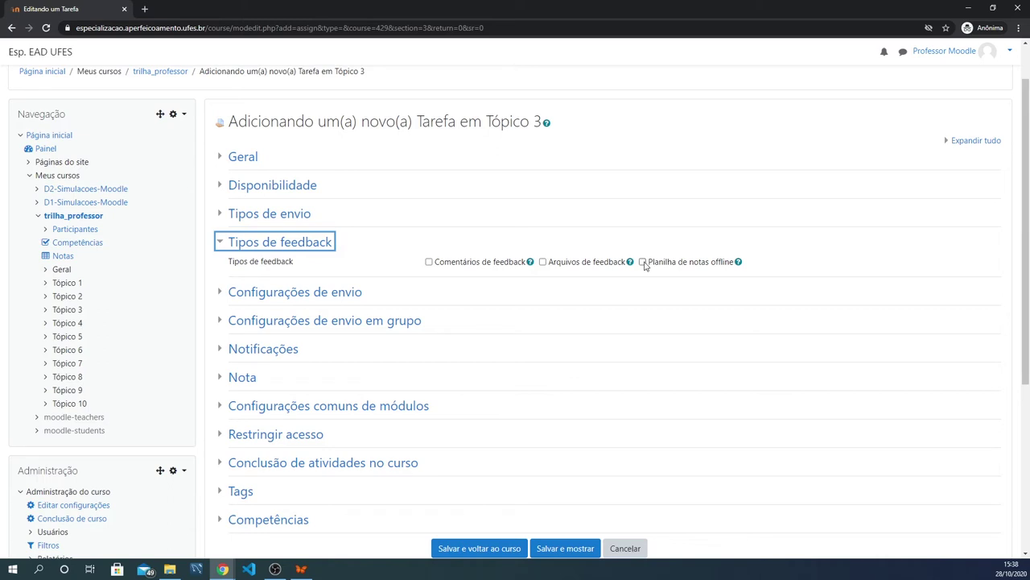
{"action": "left_click", "coordinate": [429, 262]}
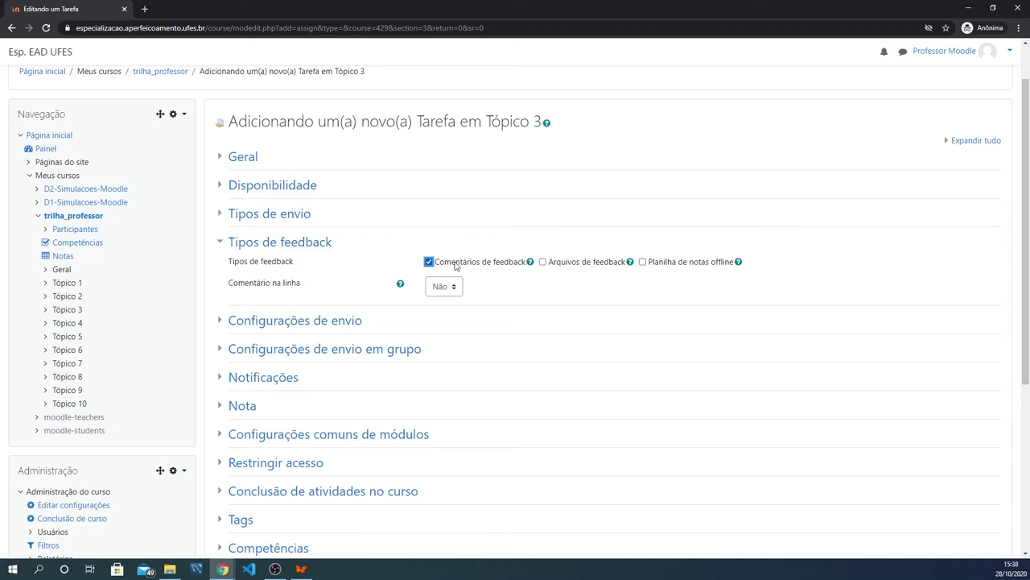
{"action": "left_click", "coordinate": [222, 248]}
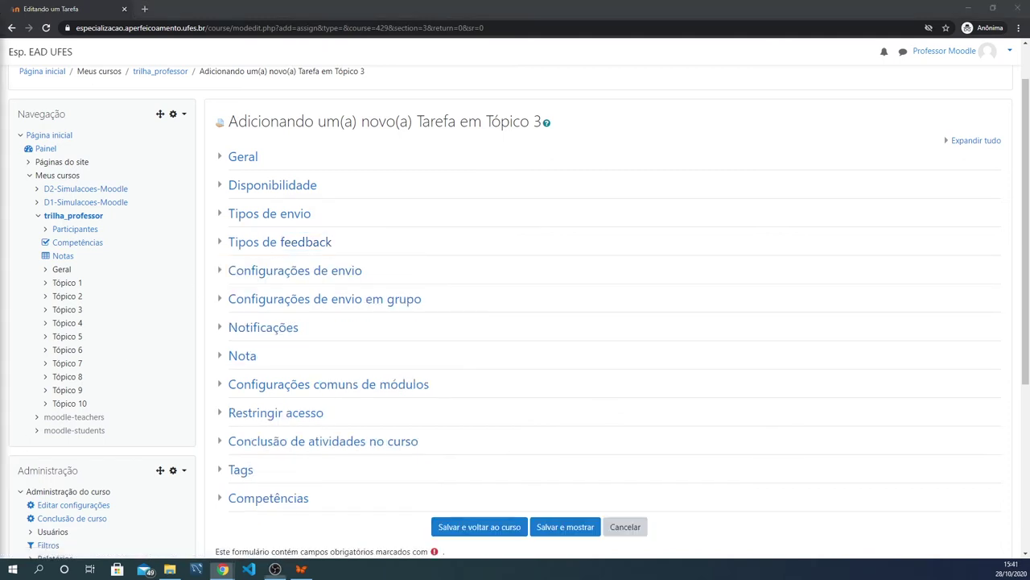
Set Tentativas reabertas to Nunca in the Configurações de envio section
{"action": "left_click", "coordinate": [219, 274]}
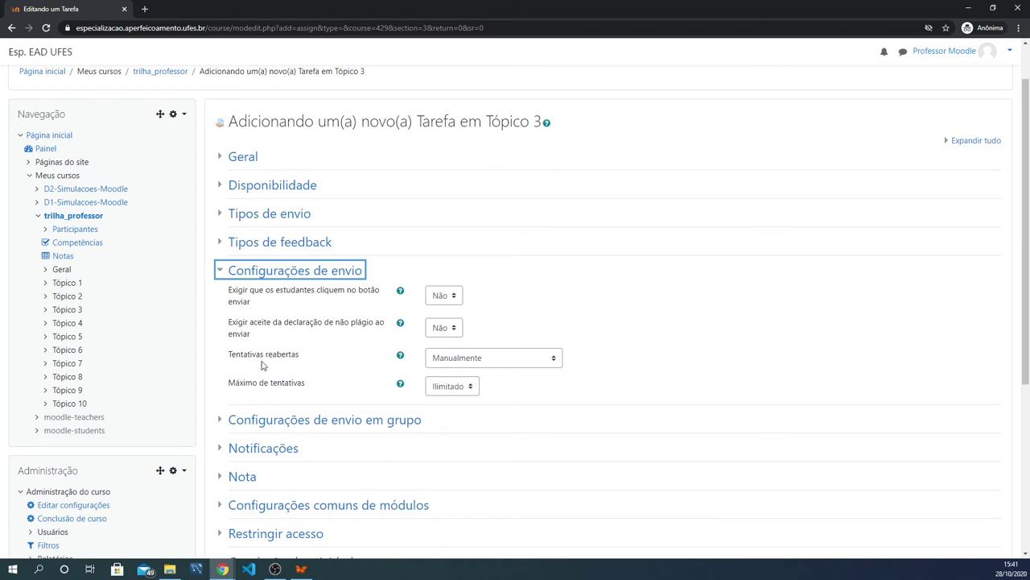
{"action": "left_click", "coordinate": [488, 360]}
{"action": "left_click", "coordinate": [485, 374]}
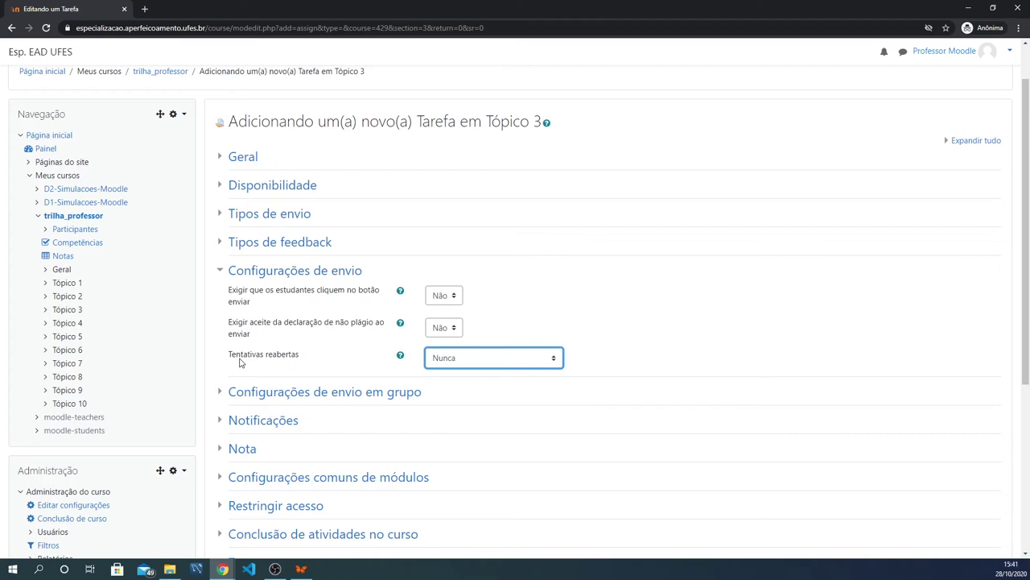
Set Tentativas reabertas to Manualmente and check the other reopening options
{"action": "left_click", "coordinate": [488, 364]}
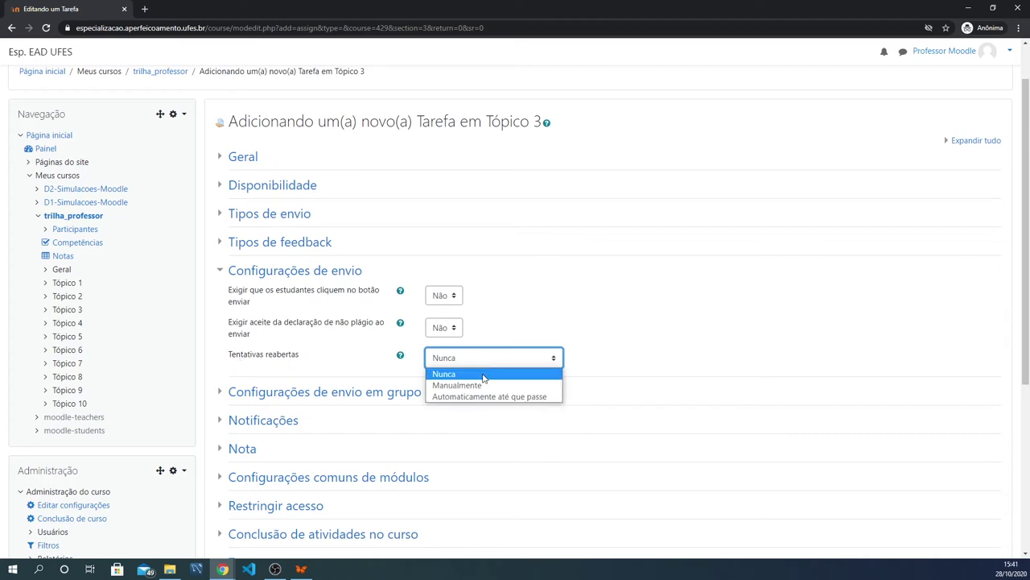
{"action": "left_click", "coordinate": [485, 386]}
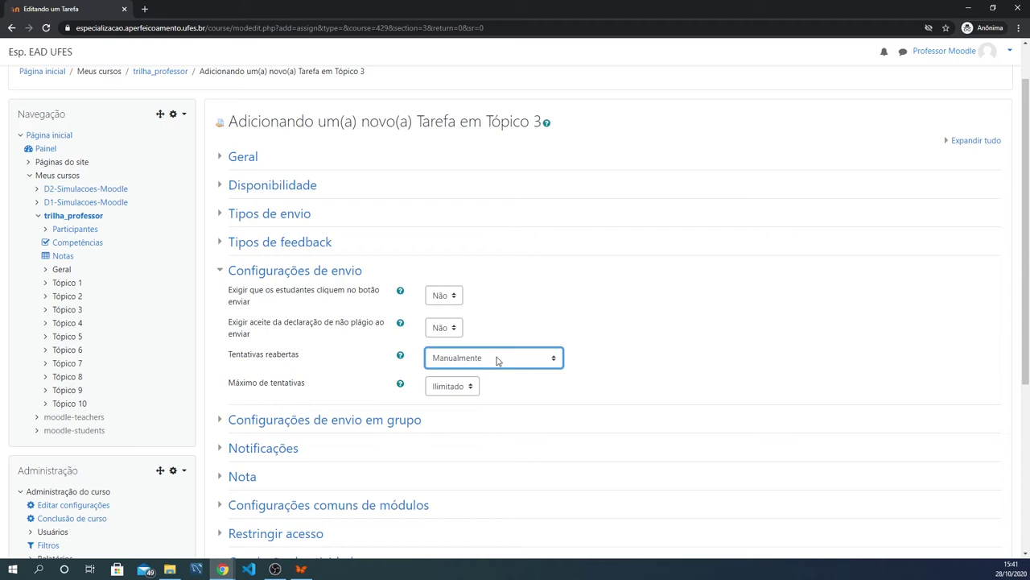
{"action": "left_click", "coordinate": [498, 360]}
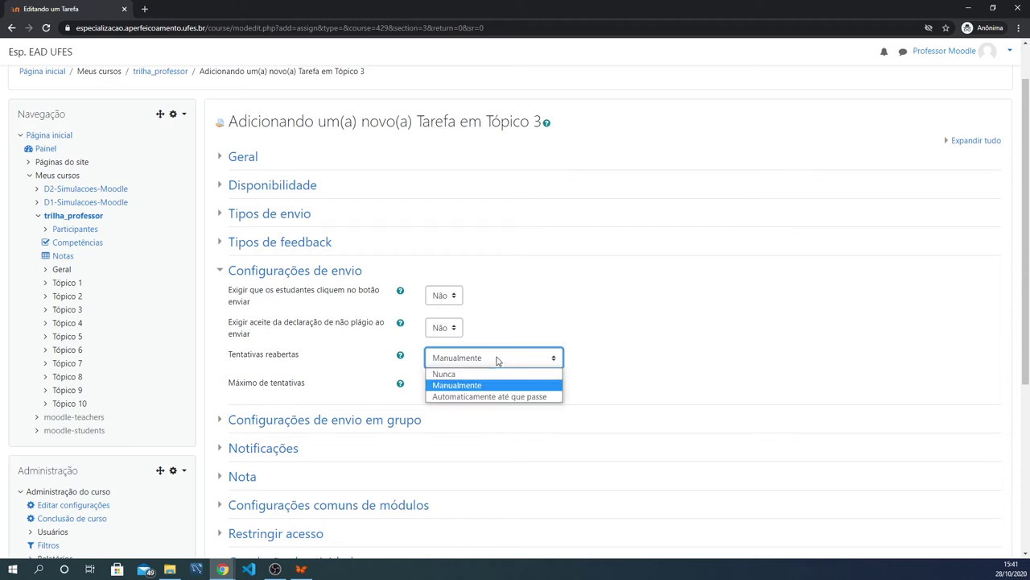
{"action": "left_click", "coordinate": [497, 361]}
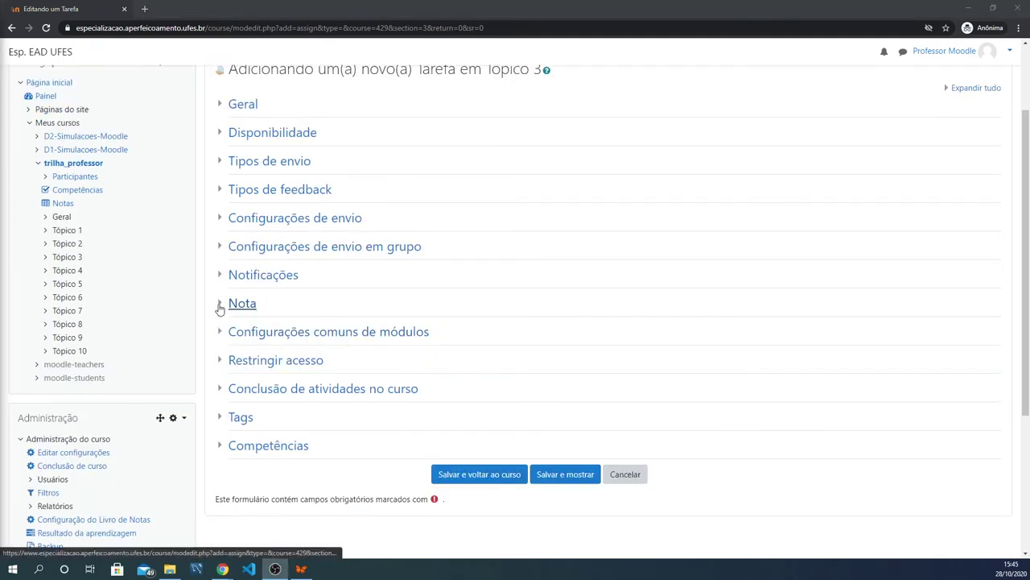
Set the grade type to Nenhum in the assignment's Nota section
{"action": "left_click", "coordinate": [220, 306]}
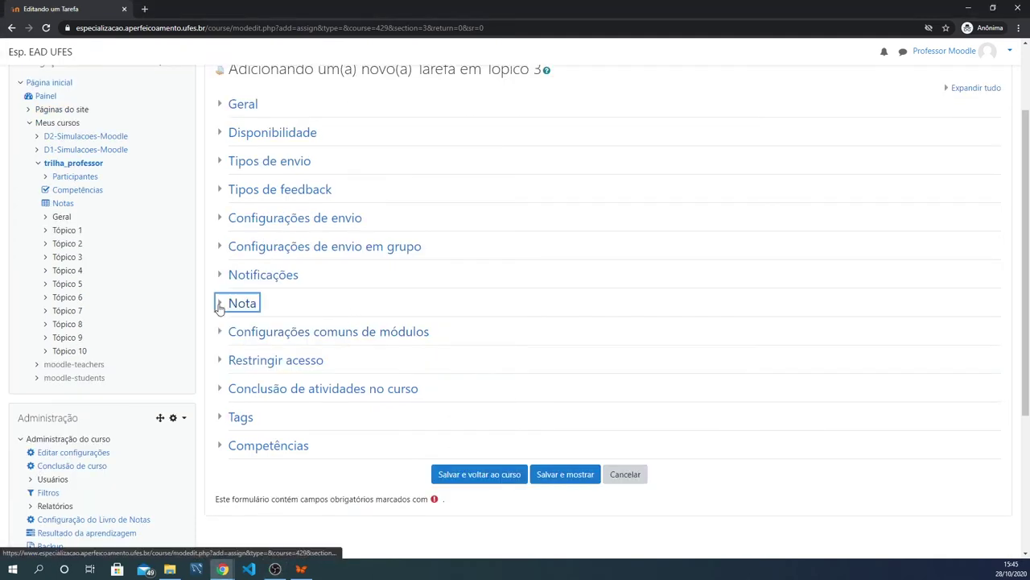
{"action": "scroll", "coordinate": [483, 290], "scroll_direction": "down", "scroll_amount": 2}
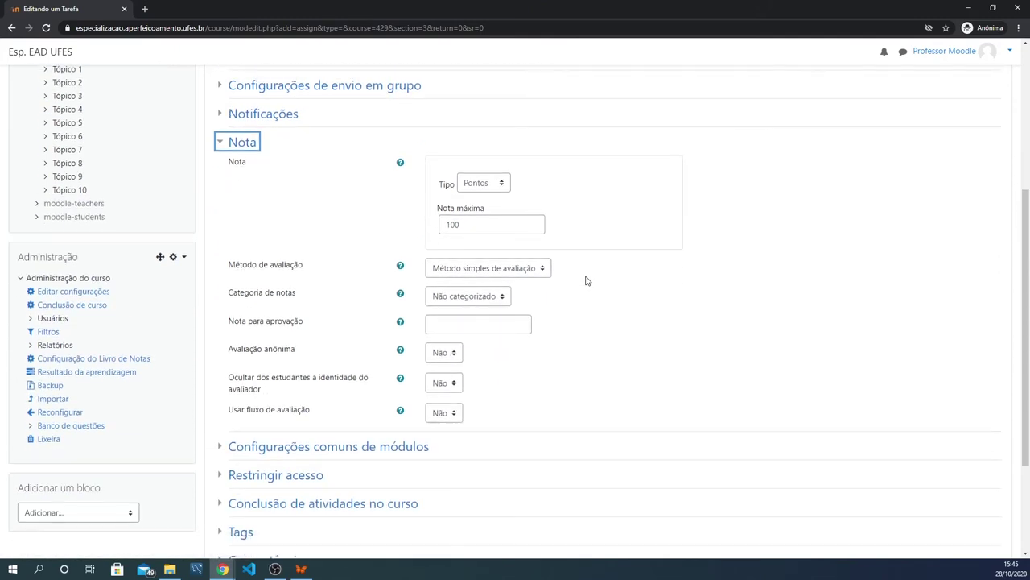
{"action": "left_click", "coordinate": [482, 182]}
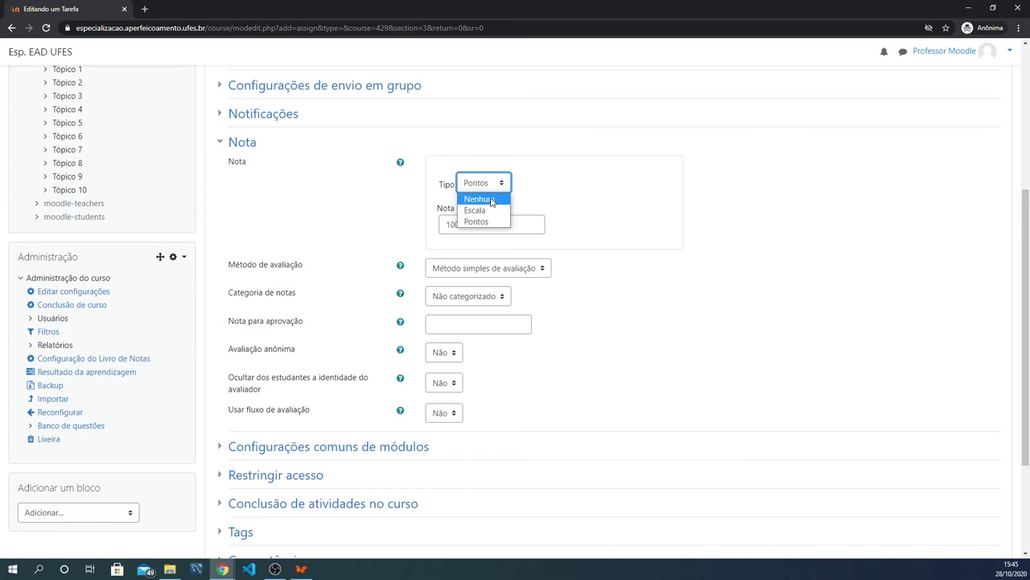
{"action": "left_click", "coordinate": [492, 199]}
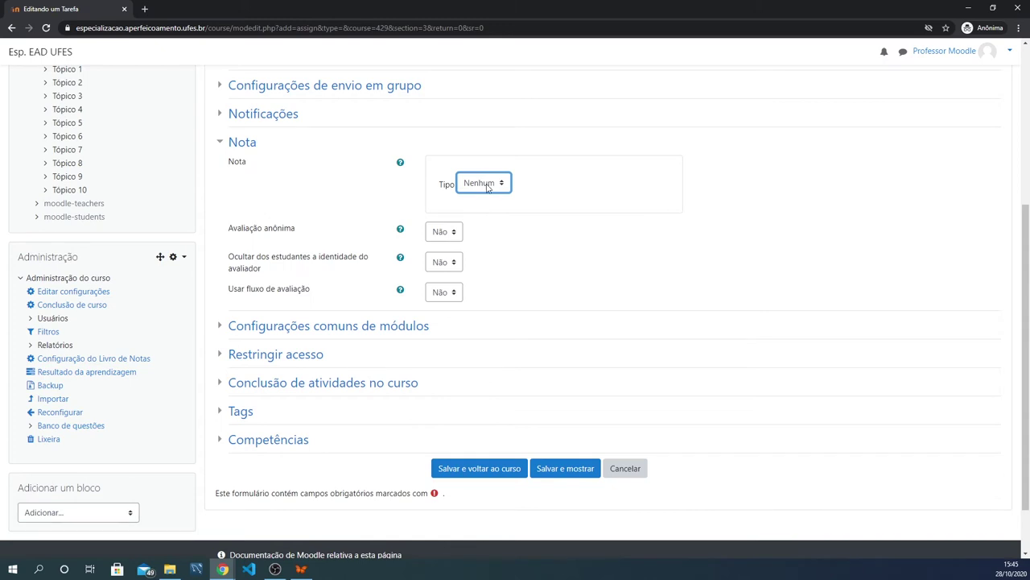
Set the assignment's grade type to Pontos in the Nota section
{"action": "left_click", "coordinate": [487, 184]}
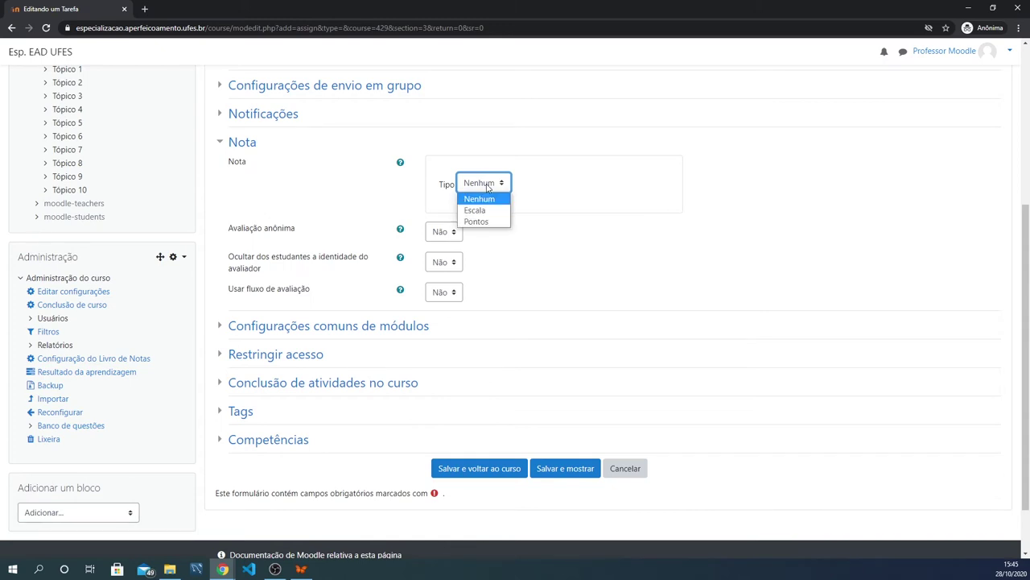
{"action": "left_click", "coordinate": [486, 222]}
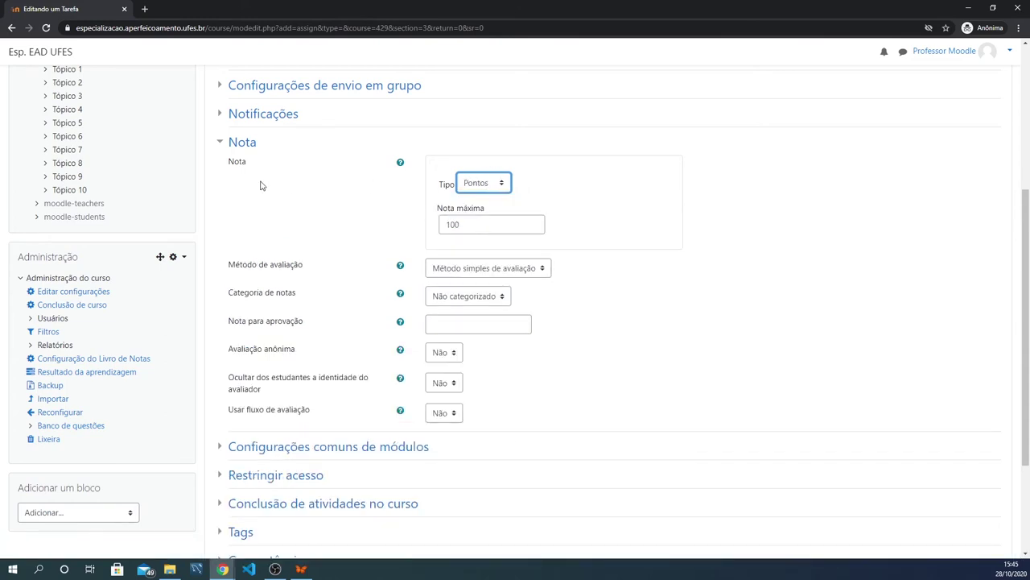
{"action": "left_click", "coordinate": [471, 224]}
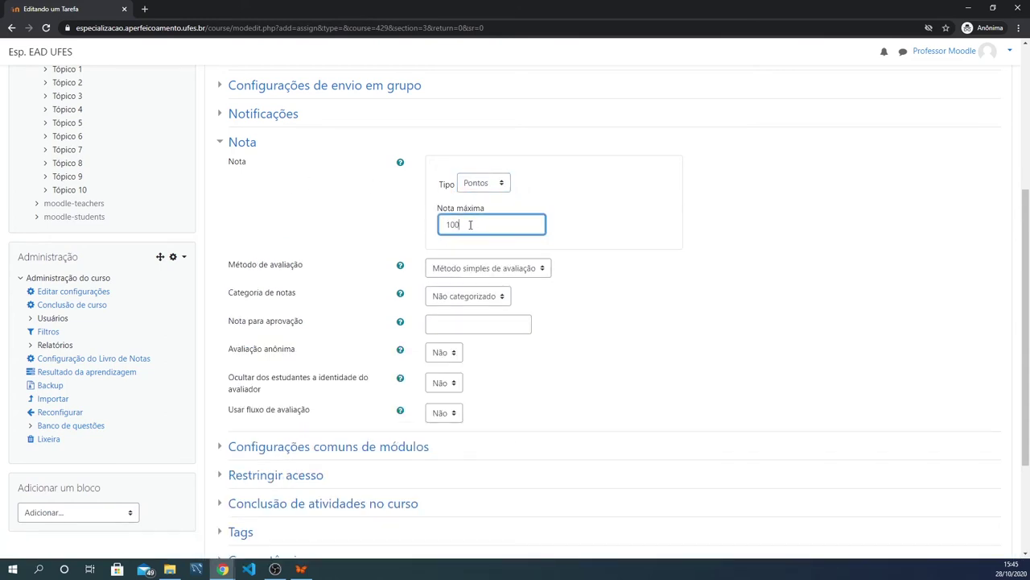
Check the Método de avaliação options and the Nota para aprovação field, and collapse the Nota section
{"action": "left_click", "coordinate": [501, 274]}
{"action": "left_click", "coordinate": [502, 272]}
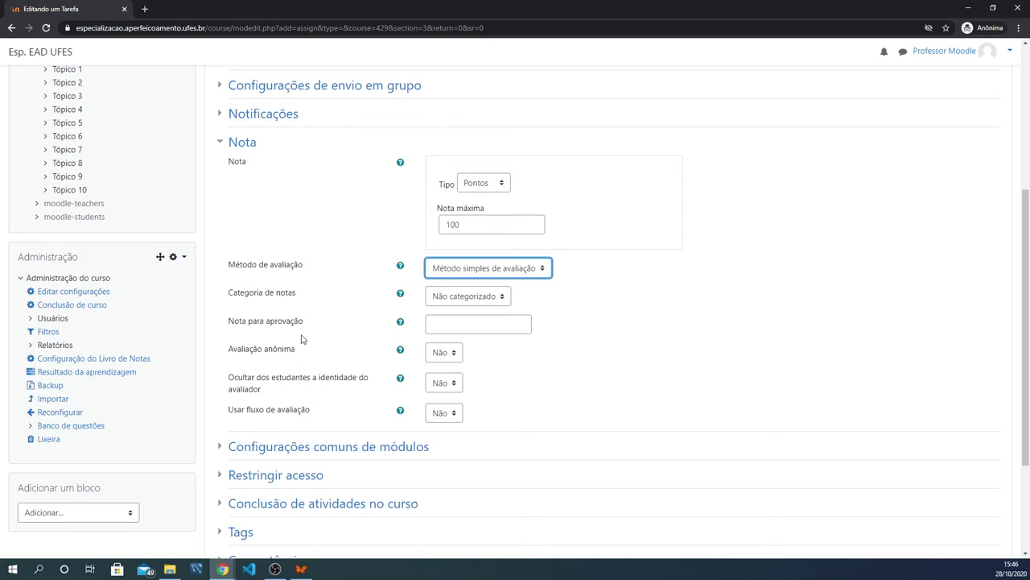
{"action": "left_click", "coordinate": [478, 327]}
{"action": "left_click", "coordinate": [674, 342]}
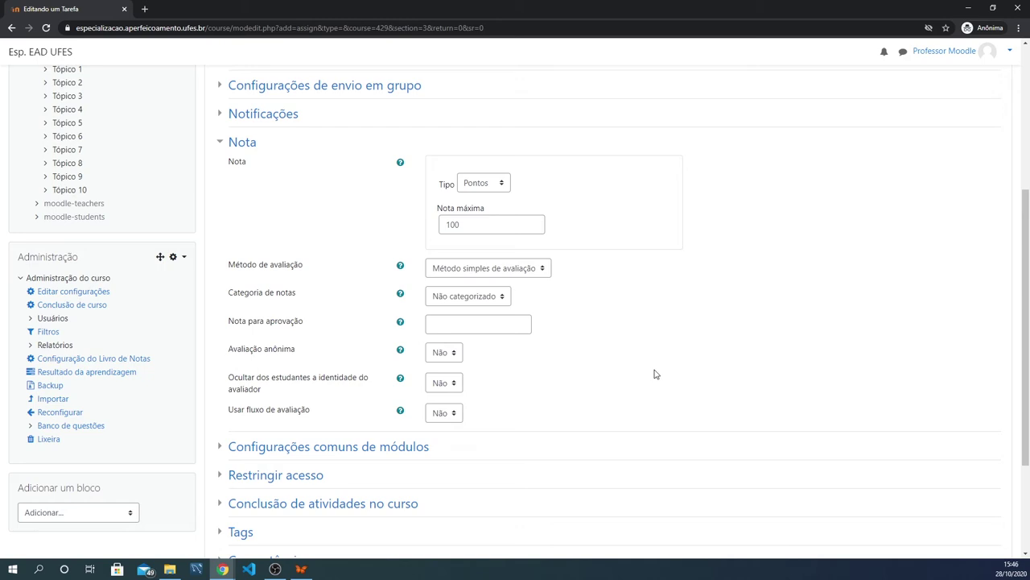
{"action": "left_click", "coordinate": [242, 142]}
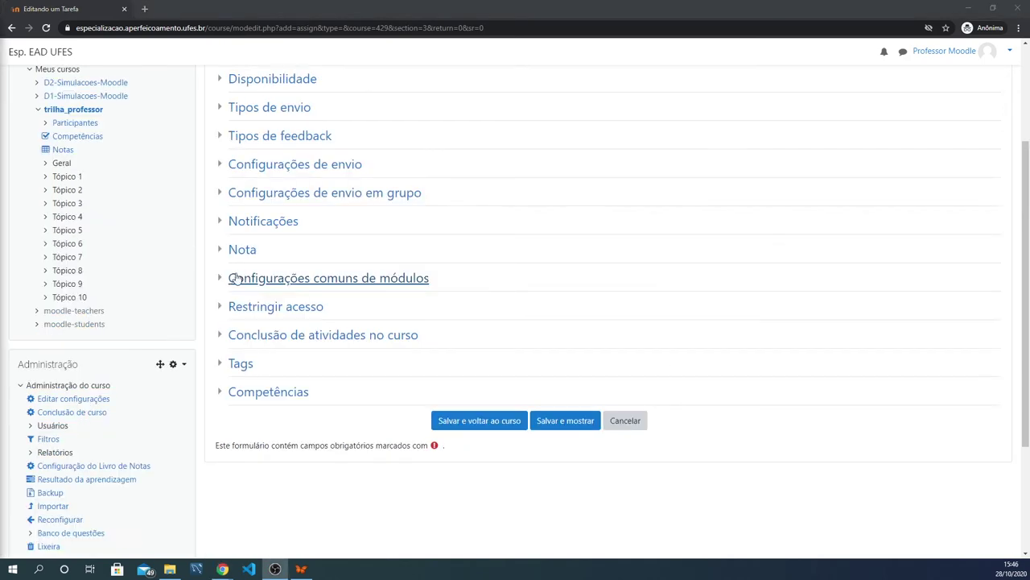
Expand Configurações comuns de módulos and check the Disponibilidade options
{"action": "left_click", "coordinate": [223, 283]}
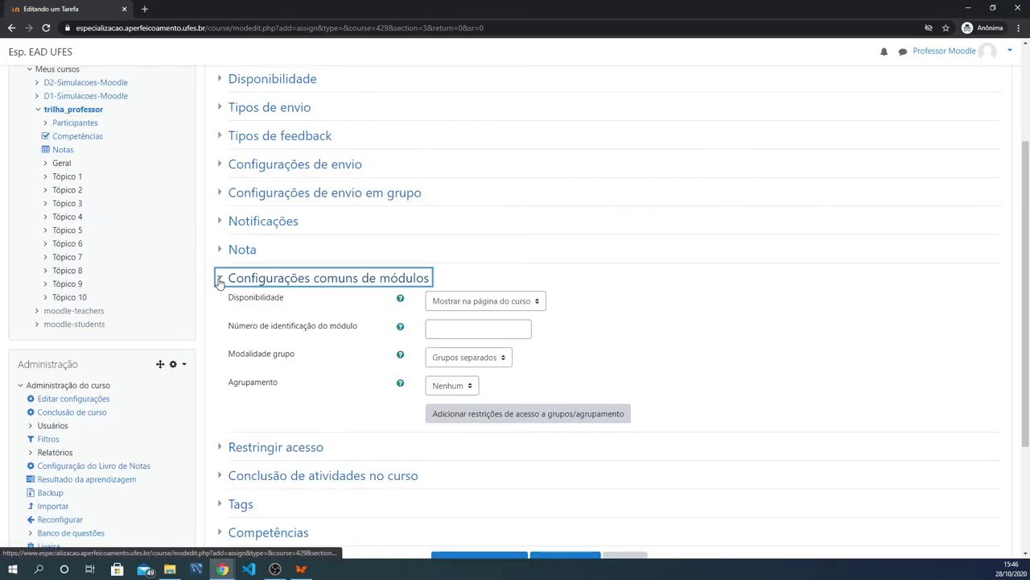
{"action": "left_click", "coordinate": [510, 302]}
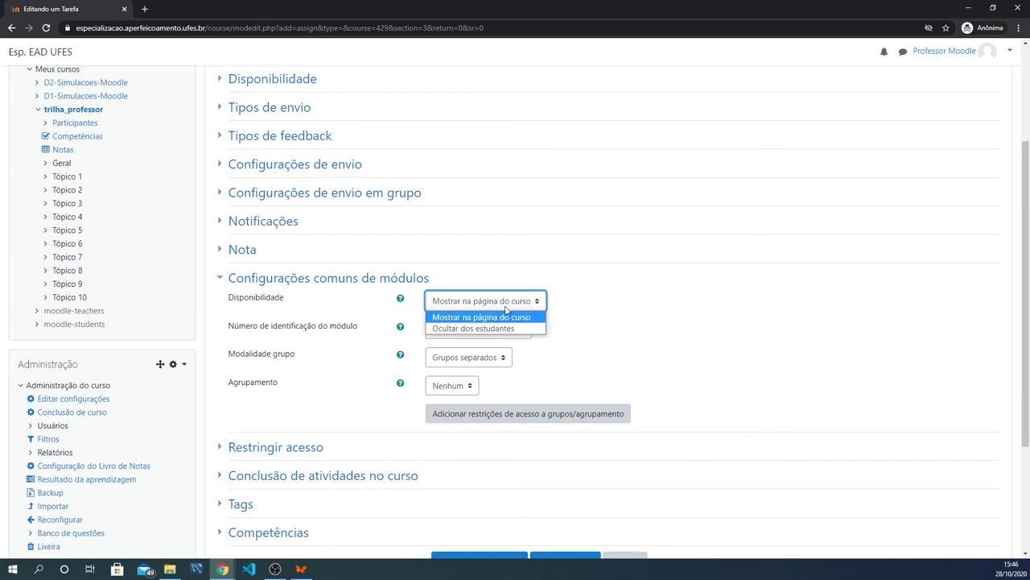
{"action": "left_click", "coordinate": [226, 288]}
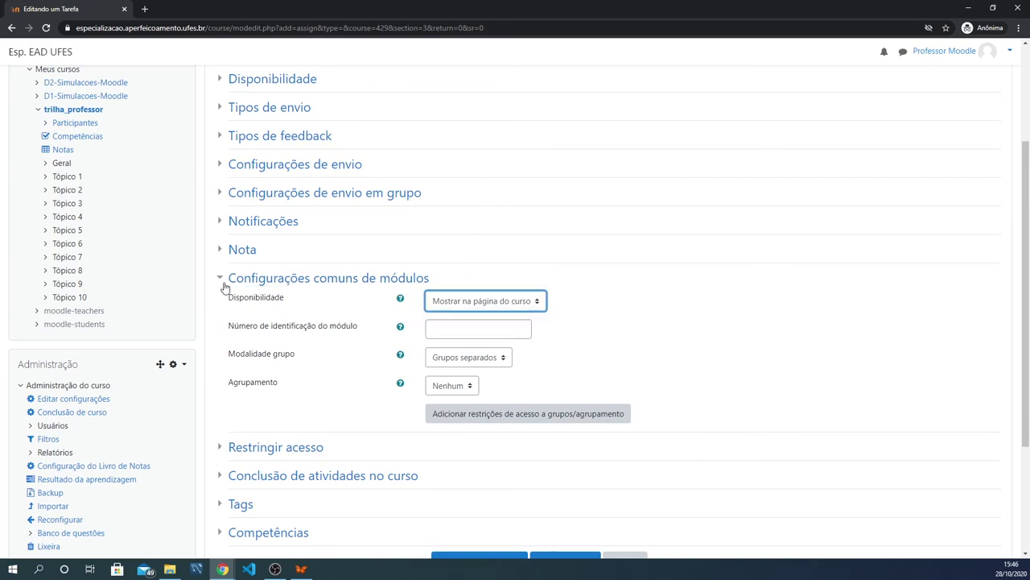
Switch Modalidade grupo to Nenhum grupo and back to Grupos separados, and collapse the common module settings
{"action": "left_click", "coordinate": [489, 360]}
{"action": "left_click", "coordinate": [476, 371]}
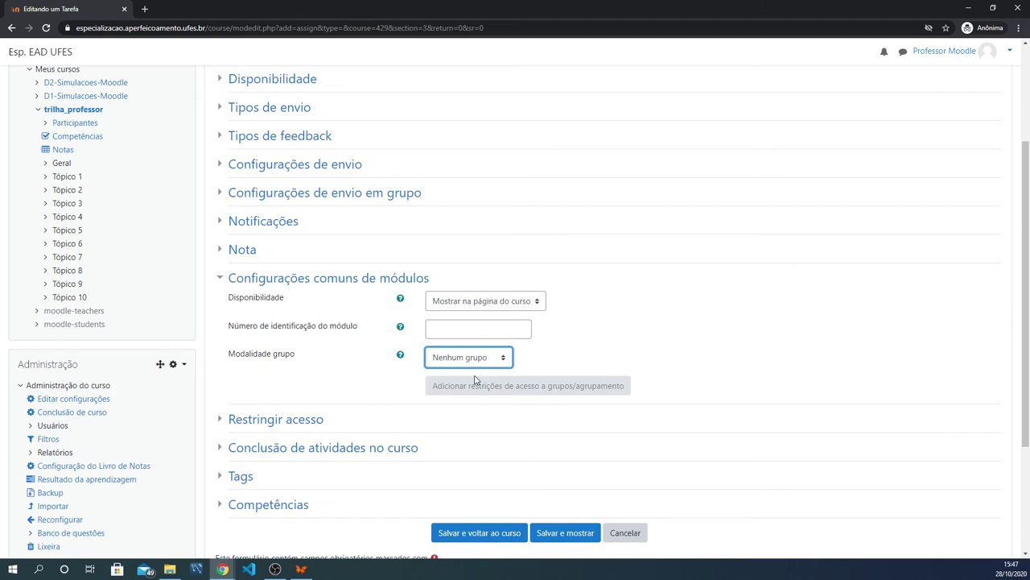
{"action": "left_click", "coordinate": [495, 356]}
{"action": "left_click", "coordinate": [463, 381]}
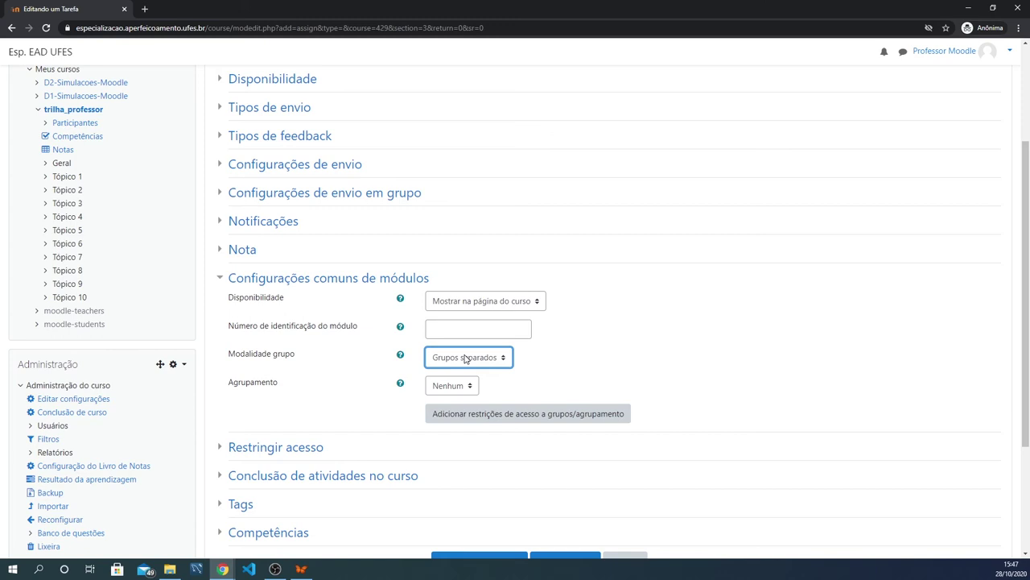
{"action": "left_click", "coordinate": [329, 278]}
Check the Acompanhamento de Conclusão options under Conclusão de atividades no curso, keeping manual marking by students
{"action": "left_click", "coordinate": [323, 334]}
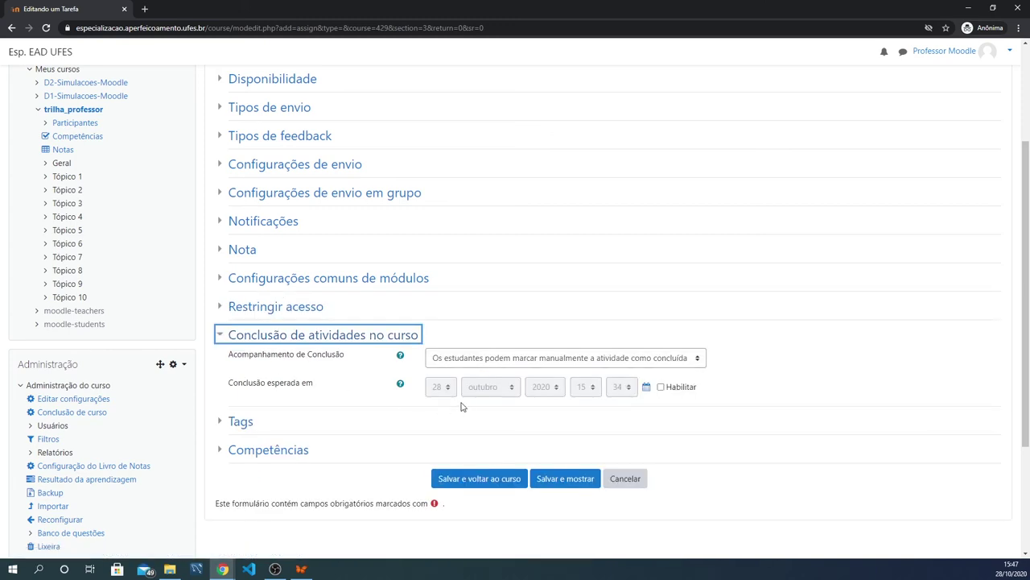
{"action": "left_click", "coordinate": [589, 360]}
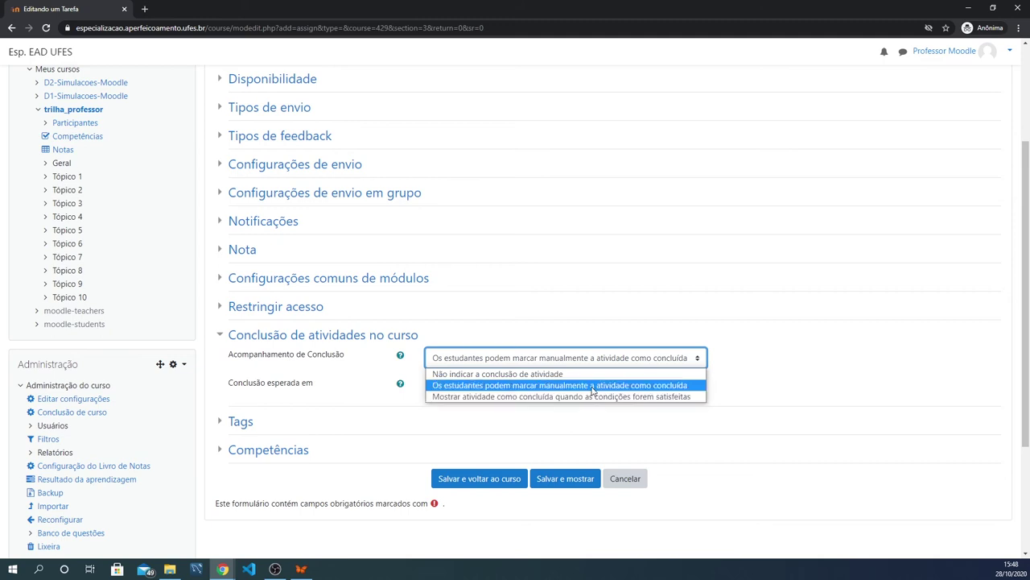
{"action": "left_click", "coordinate": [610, 384]}
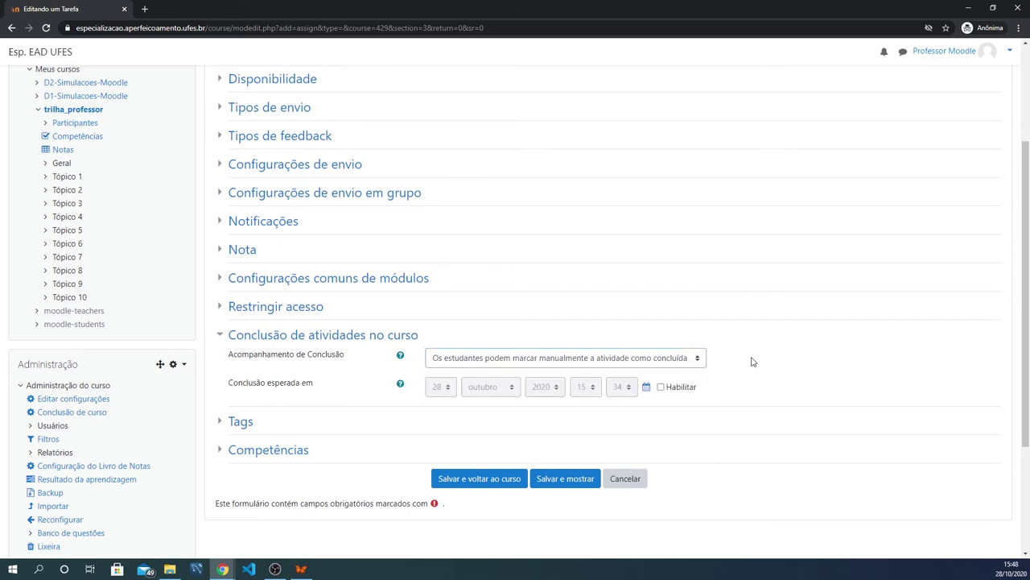
{"action": "left_click", "coordinate": [593, 334]}
In the Geral section, name the assignment "Nova tarefa" and enter the description "Me envie um texto sobre o dia de hoje."
{"action": "scroll", "coordinate": [616, 332], "scroll_direction": "up", "scroll_amount": 1}
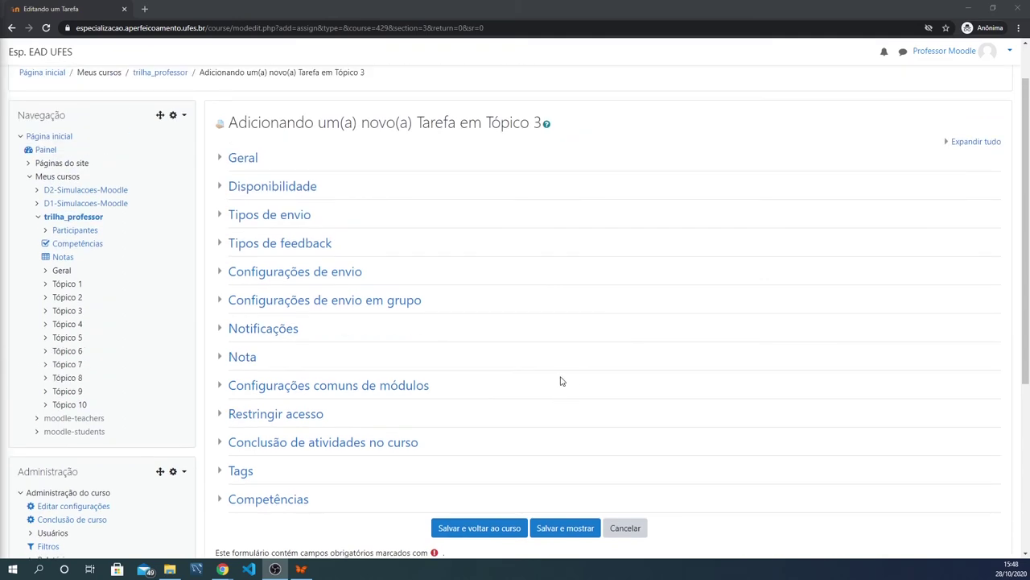
{"action": "left_click", "coordinate": [243, 157]}
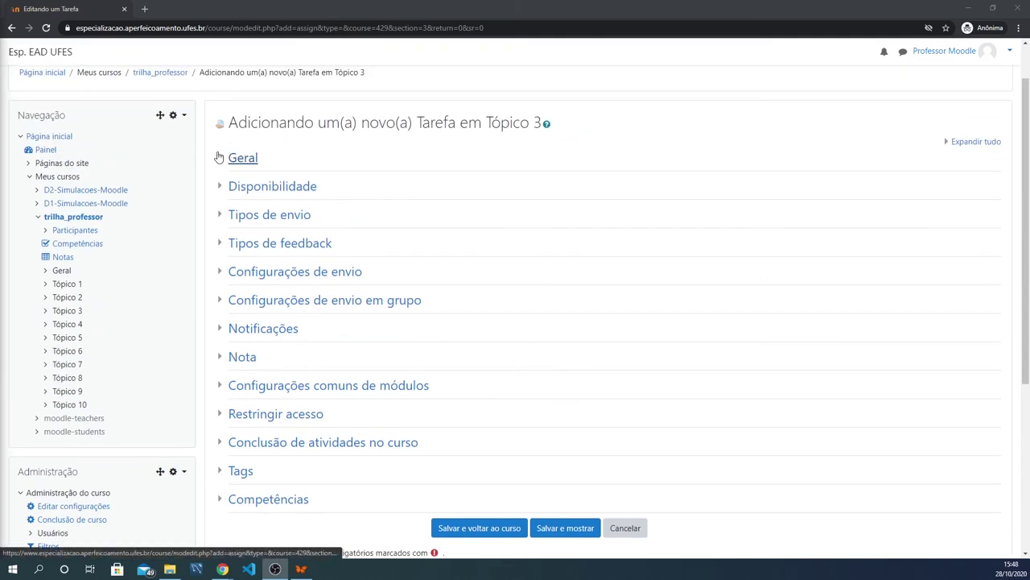
{"action": "left_click", "coordinate": [492, 185]}
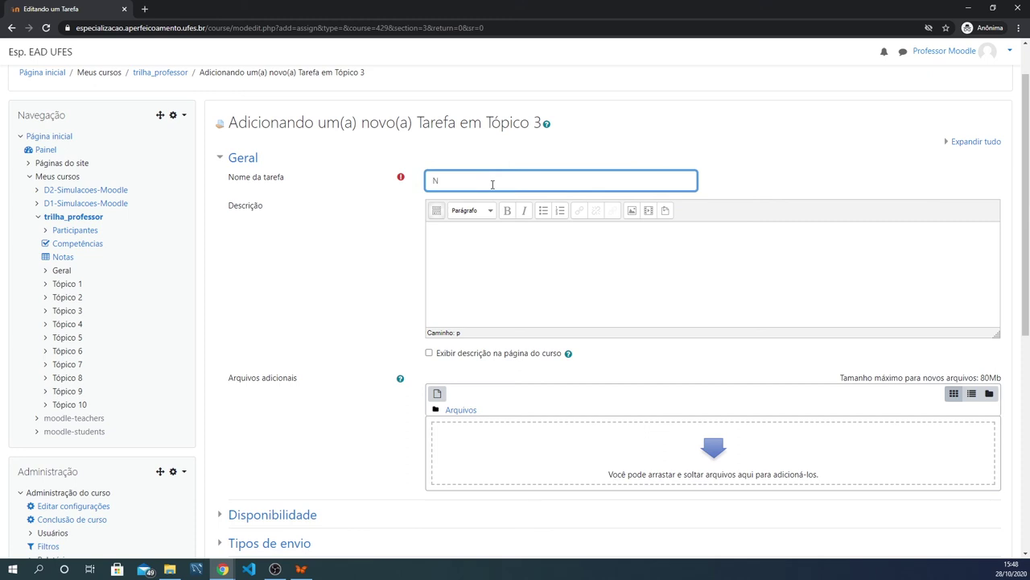
{"action": "type", "text": "Nova tarefa"}
{"action": "left_click", "coordinate": [495, 246]}
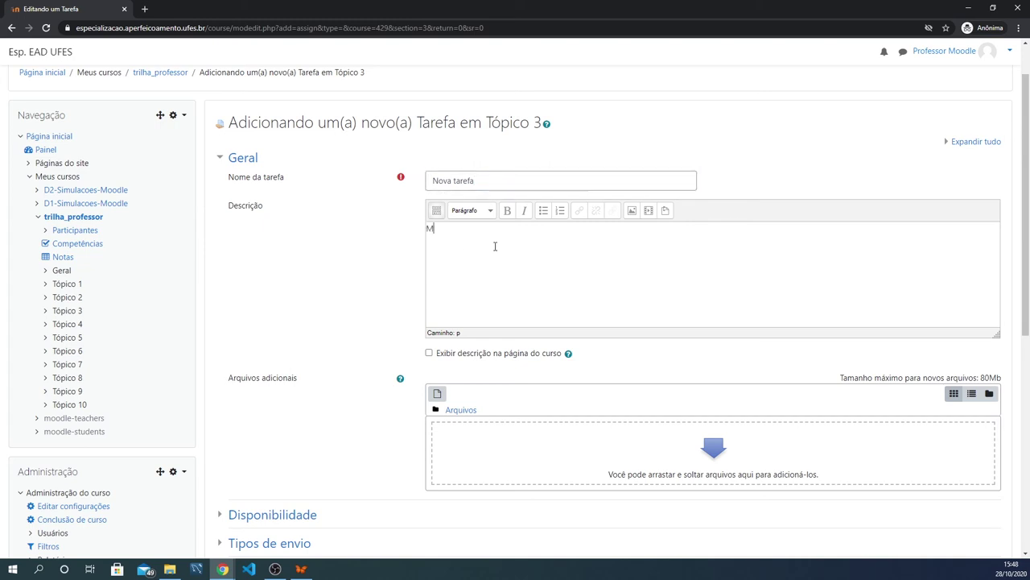
{"action": "key", "text": "BackSpace"}
{"action": "type", "text": "Me envie um texto sobre o dia de hoje."}
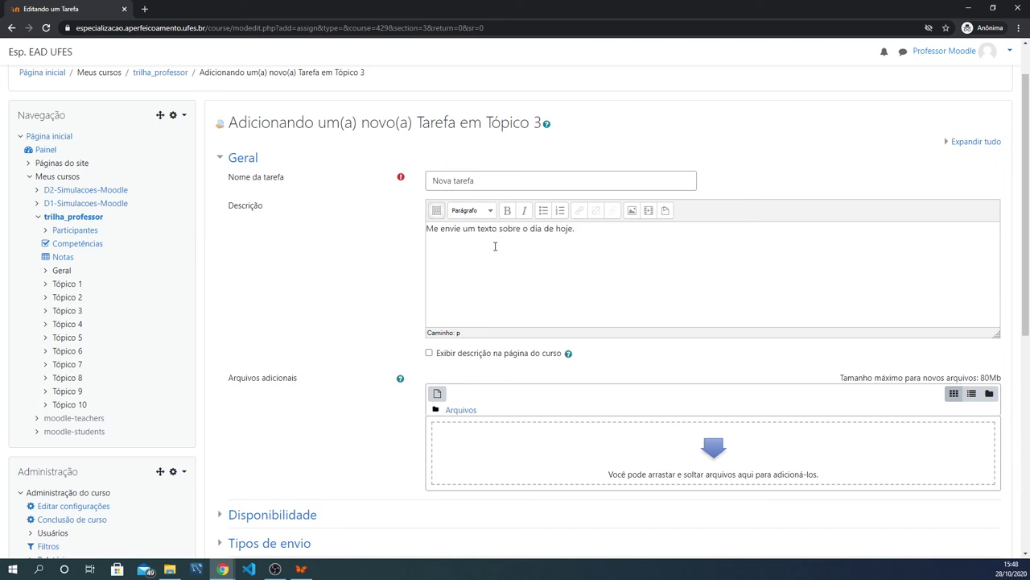
Upload cargo traffic.png from the Imagens folder to Arquivos adicionais and collapse the Geral section
{"action": "scroll", "coordinate": [543, 246], "scroll_direction": "down", "scroll_amount": 2}
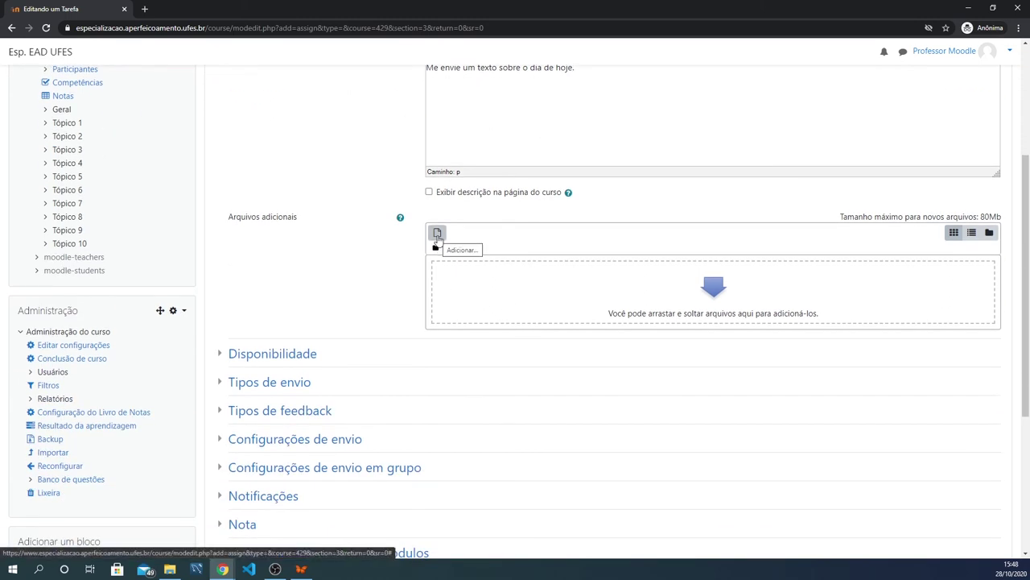
{"action": "left_click", "coordinate": [437, 234]}
{"action": "left_click", "coordinate": [472, 256]}
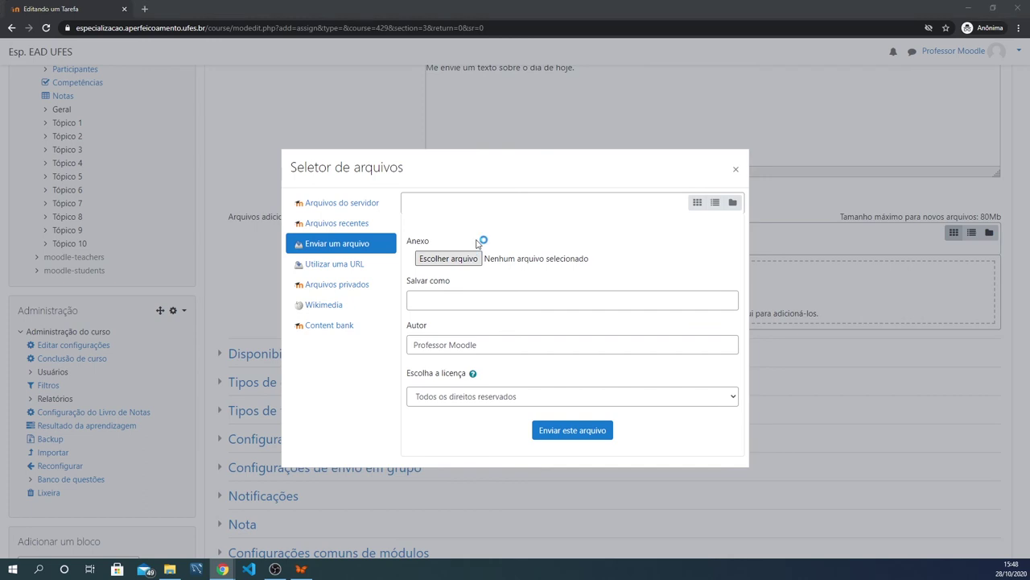
{"action": "left_click", "coordinate": [385, 105]}
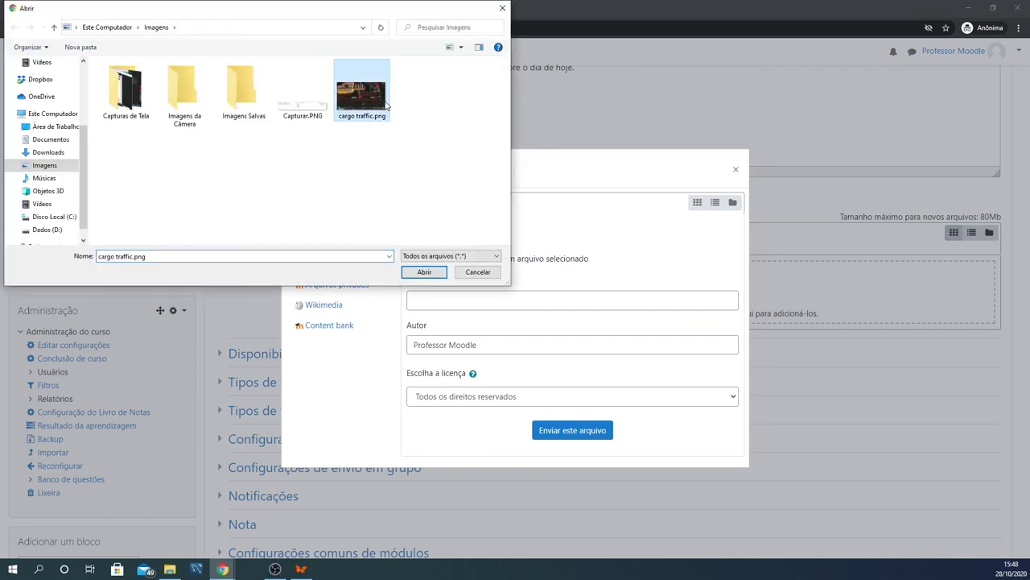
{"action": "left_click", "coordinate": [433, 273]}
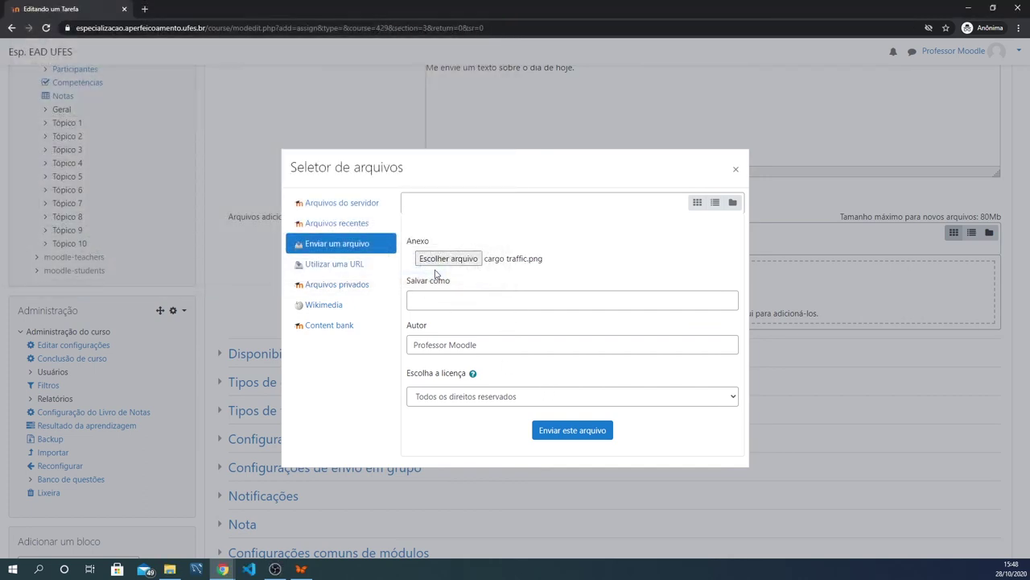
{"action": "left_click", "coordinate": [580, 429]}
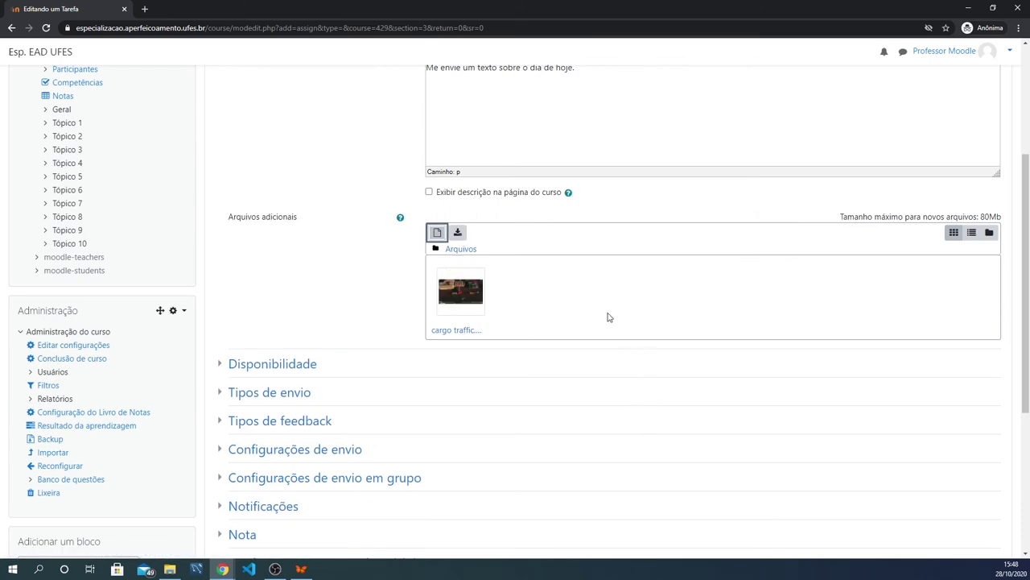
{"action": "scroll", "coordinate": [607, 315], "scroll_direction": "up", "scroll_amount": 1}
{"action": "scroll", "coordinate": [573, 294], "scroll_direction": "down", "scroll_amount": 3}
{"action": "scroll", "coordinate": [370, 221], "scroll_direction": "up", "scroll_amount": 4}
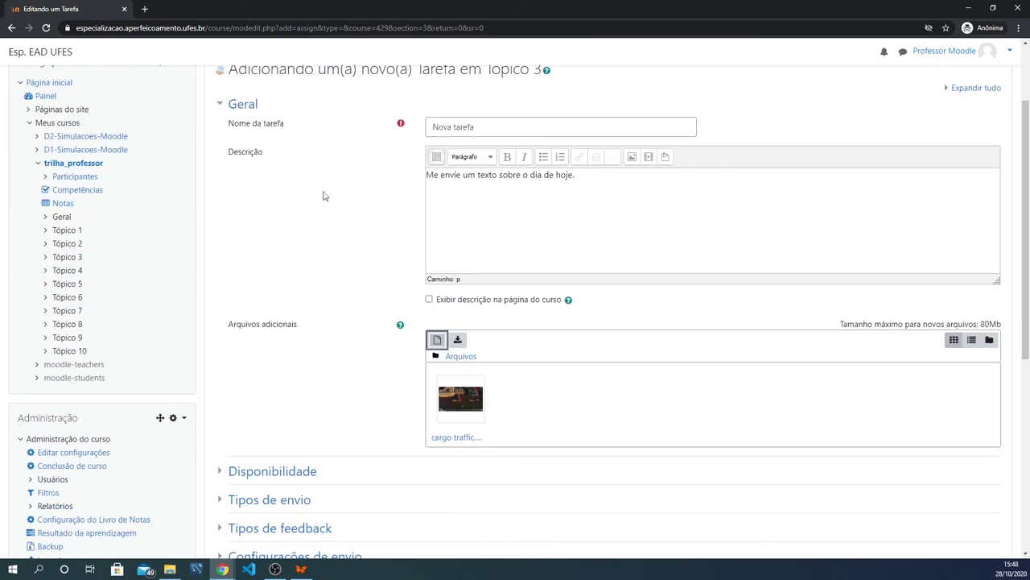
{"action": "left_click", "coordinate": [221, 103]}
Review the dates under Disponibilidade and enable Envios de arquivo under Tipos de envio
{"action": "left_click", "coordinate": [217, 135]}
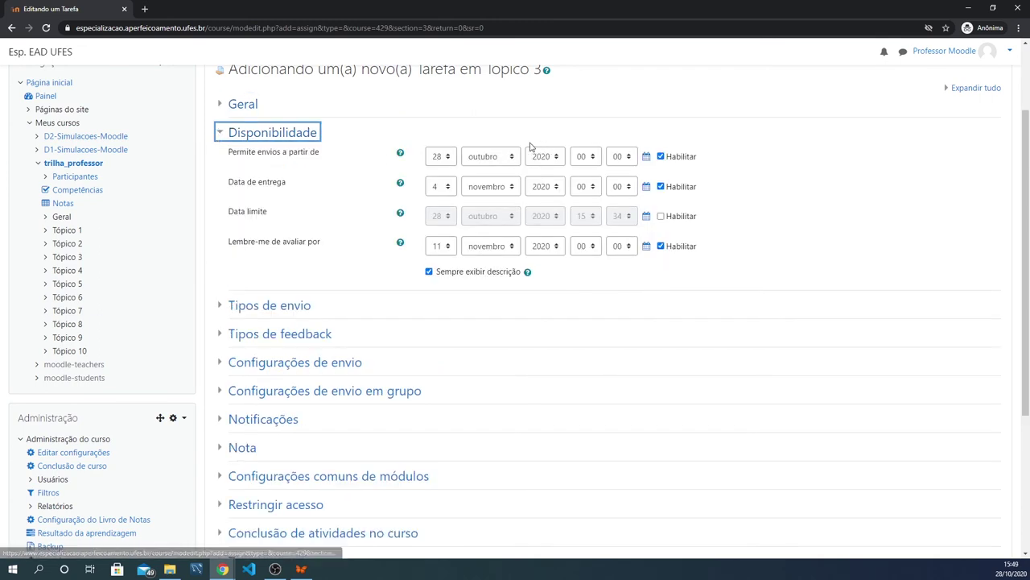
{"action": "left_click", "coordinate": [219, 136]}
{"action": "left_click", "coordinate": [223, 160]}
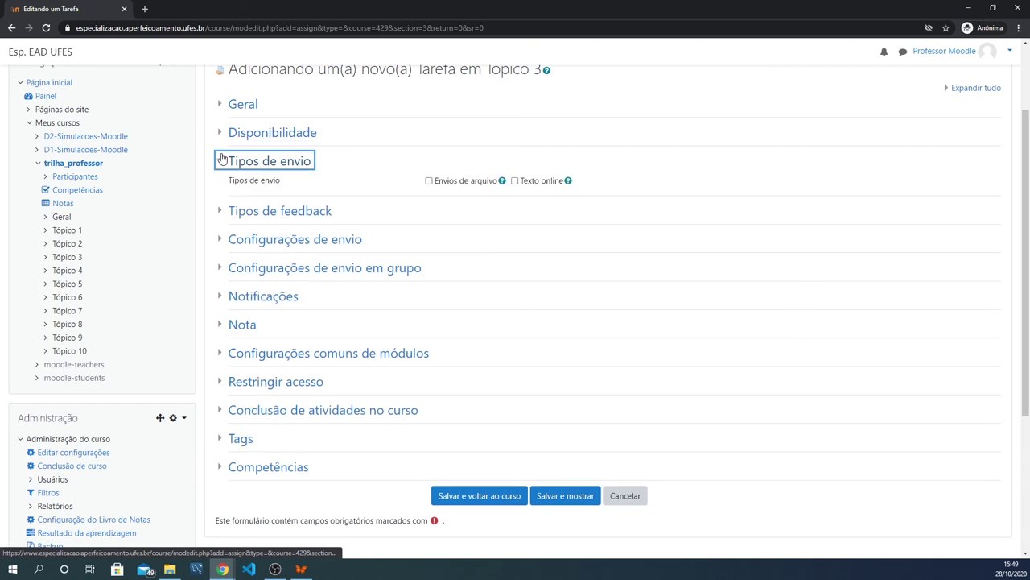
{"action": "left_click", "coordinate": [429, 182]}
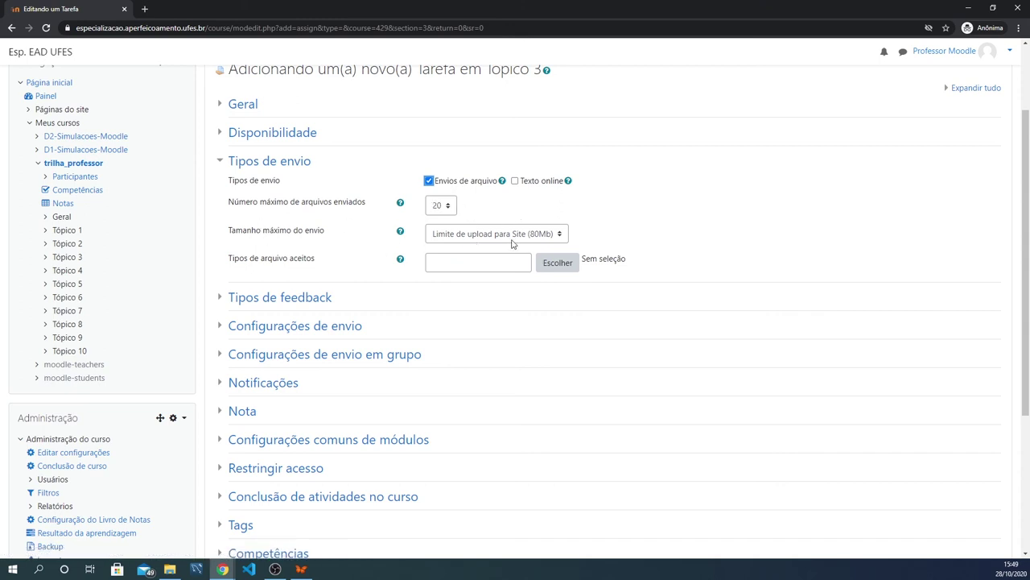
{"action": "left_click", "coordinate": [223, 163]}
Review the settings under Tipos de feedback, Configurações de envio, Configurações de envio em grupo and Nota, collapsing each section
{"action": "left_click", "coordinate": [222, 191]}
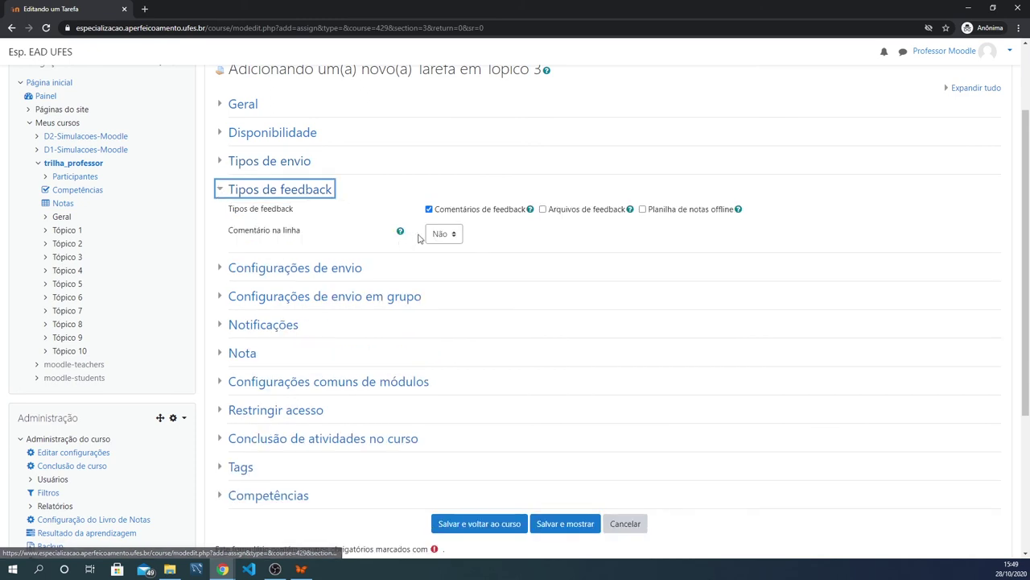
{"action": "left_click", "coordinate": [220, 193]}
{"action": "left_click", "coordinate": [221, 218]}
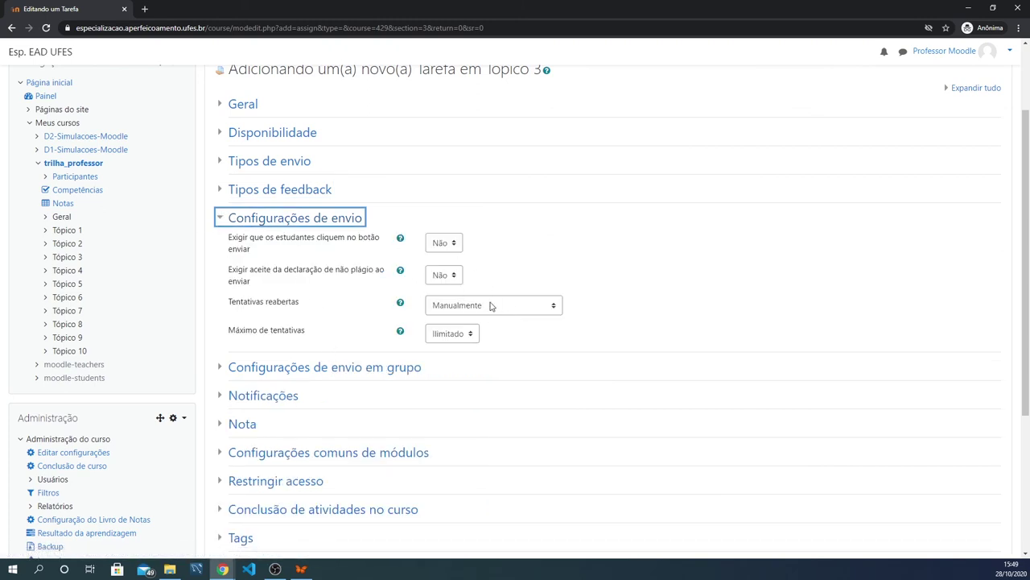
{"action": "left_click", "coordinate": [221, 222]}
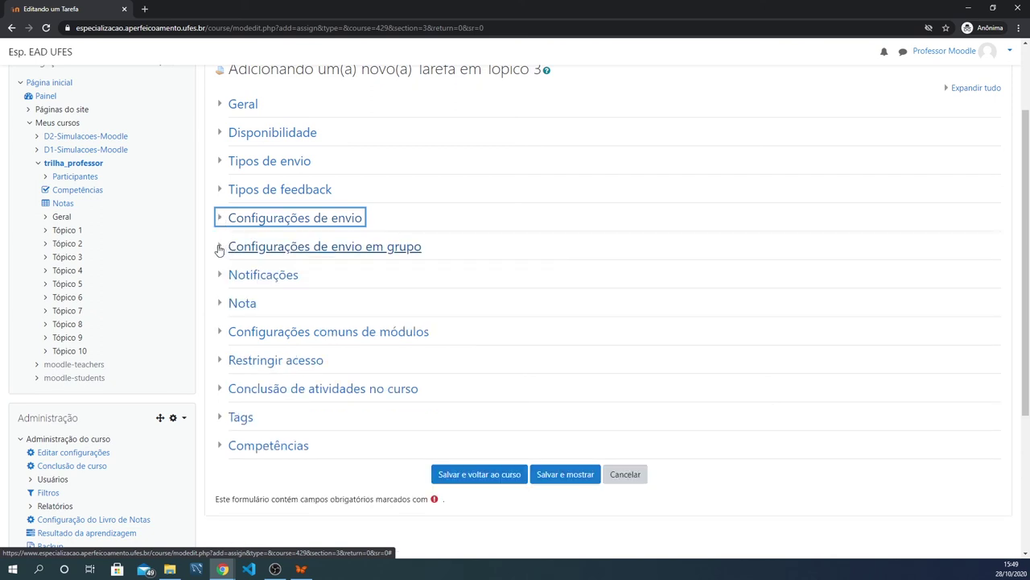
{"action": "left_click", "coordinate": [219, 250]}
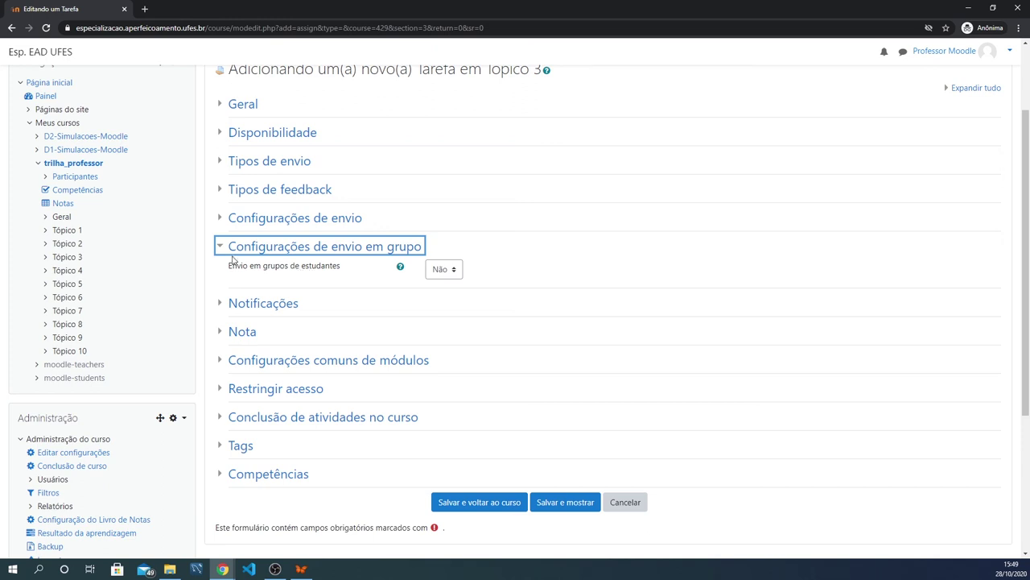
{"action": "left_click", "coordinate": [220, 251]}
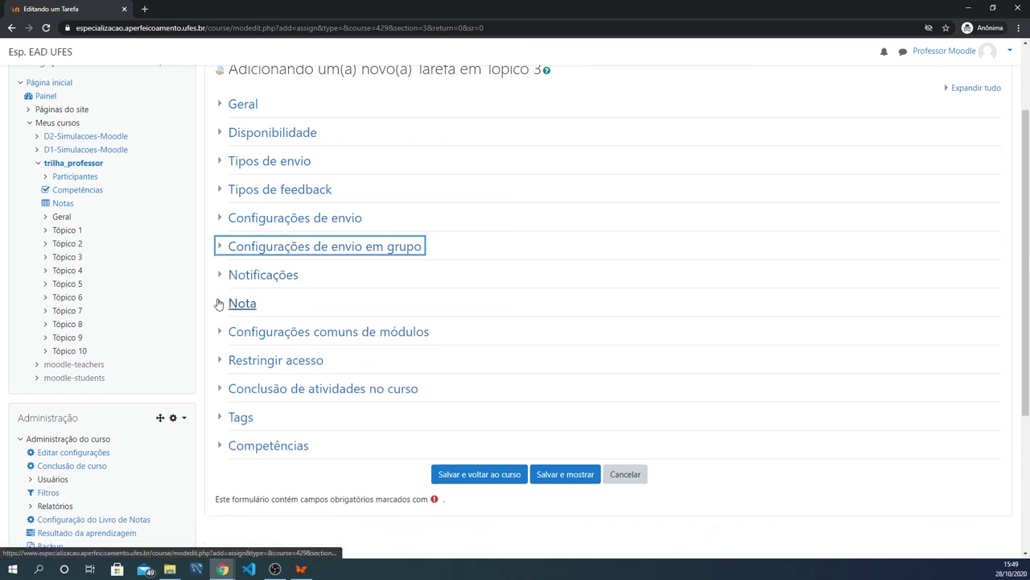
{"action": "left_click", "coordinate": [219, 304]}
{"action": "scroll", "coordinate": [545, 281], "scroll_direction": "down", "scroll_amount": 2}
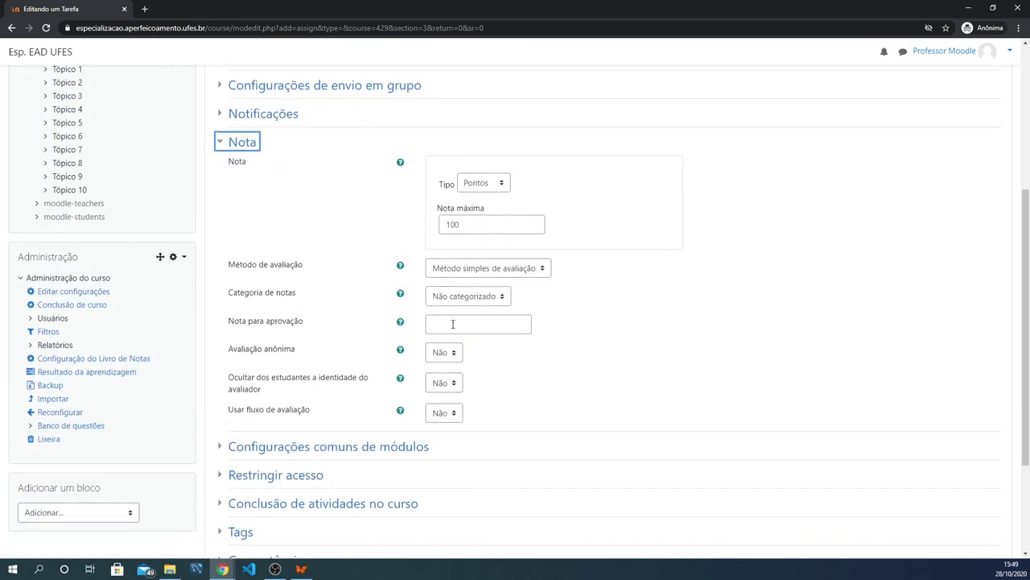
{"action": "left_click", "coordinate": [219, 142]}
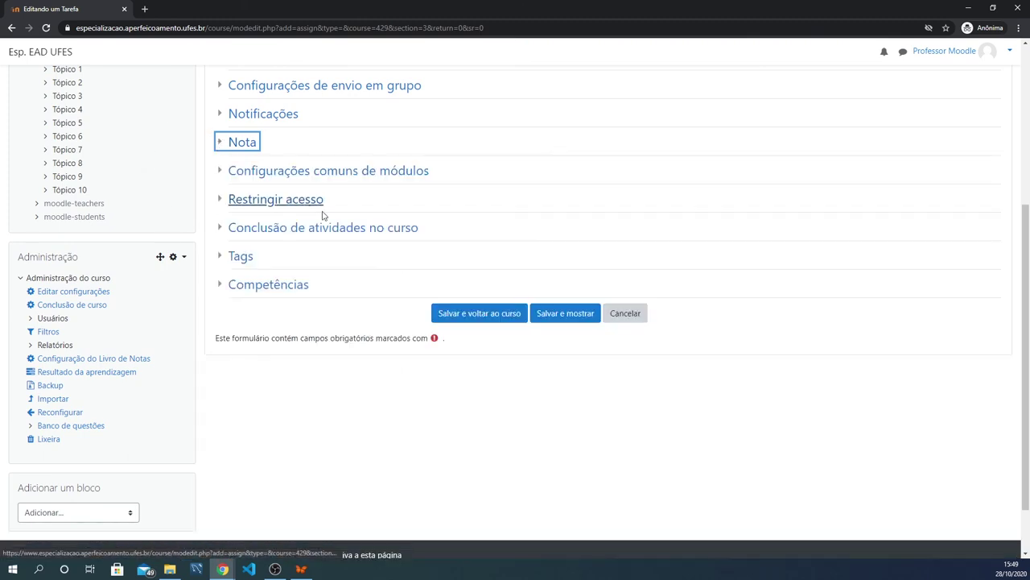
Review the settings under Configurações comuns de módulos and Conclusão de atividades no curso, collapsing each section
{"action": "left_click", "coordinate": [224, 173]}
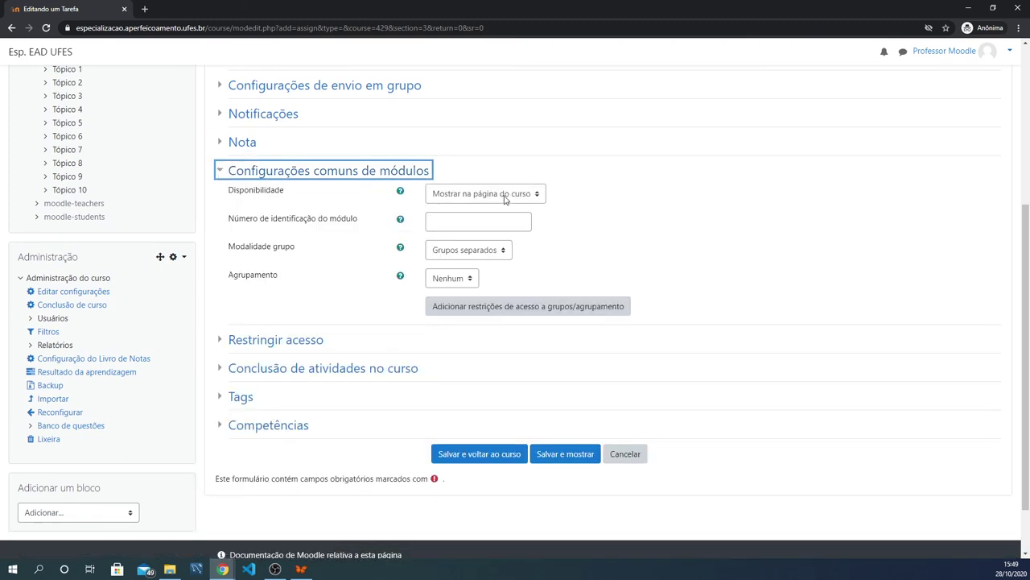
{"action": "left_click", "coordinate": [220, 170]}
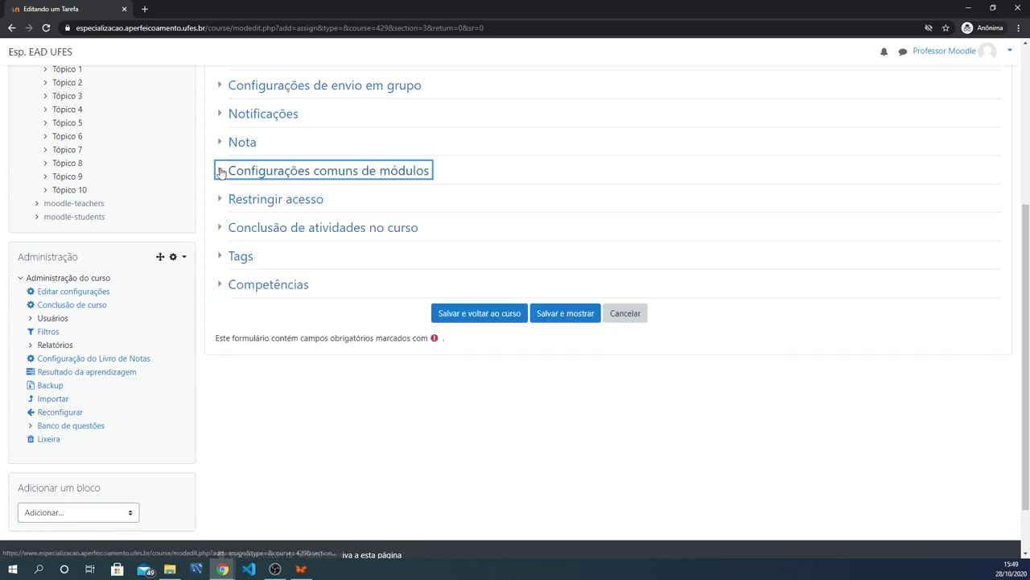
{"action": "left_click", "coordinate": [220, 229]}
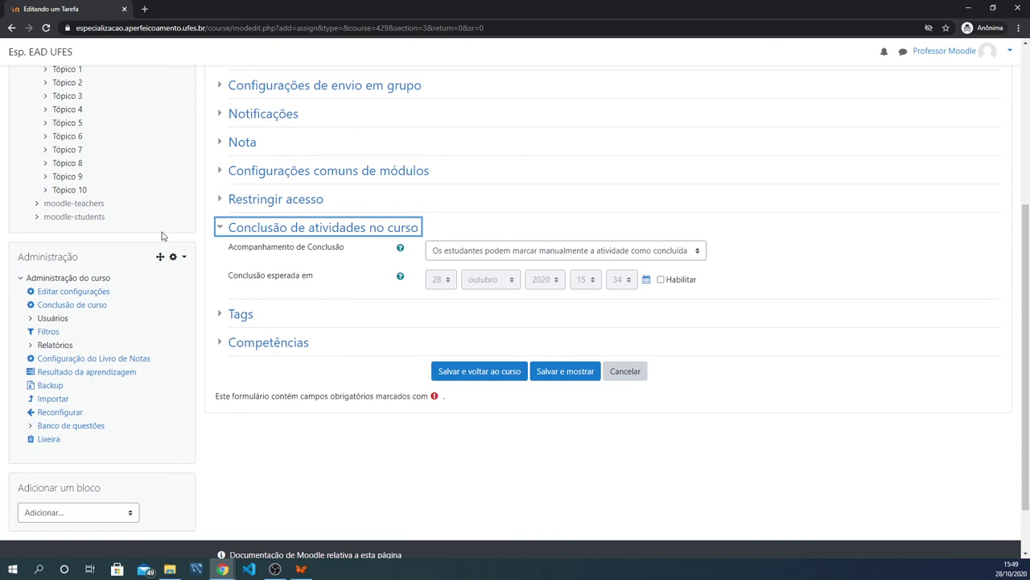
{"action": "left_click", "coordinate": [220, 234]}
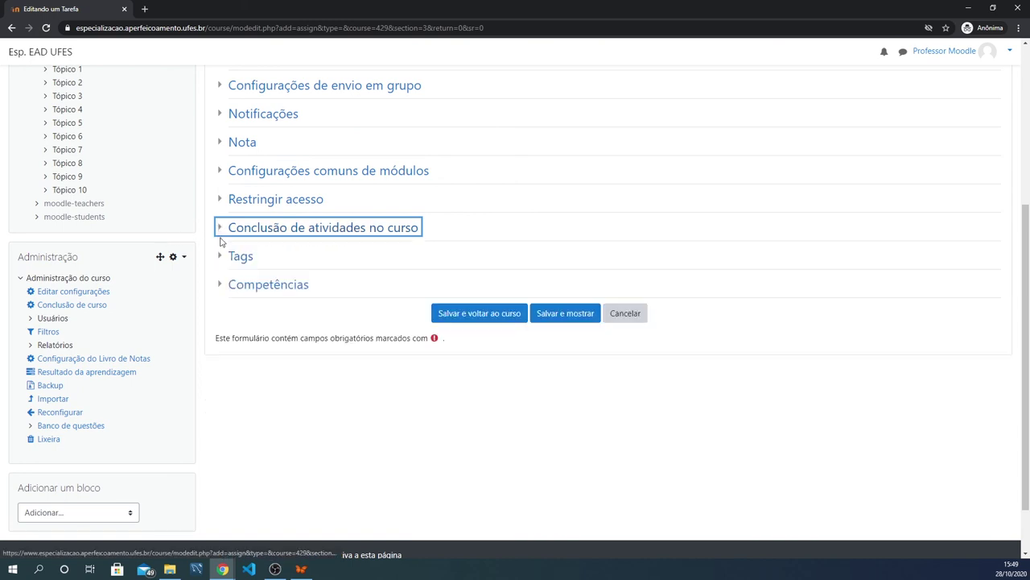
Save the assignment, return to the course page and look over the activities in Tópico 1 to Tópico 3
{"action": "left_click", "coordinate": [486, 318]}
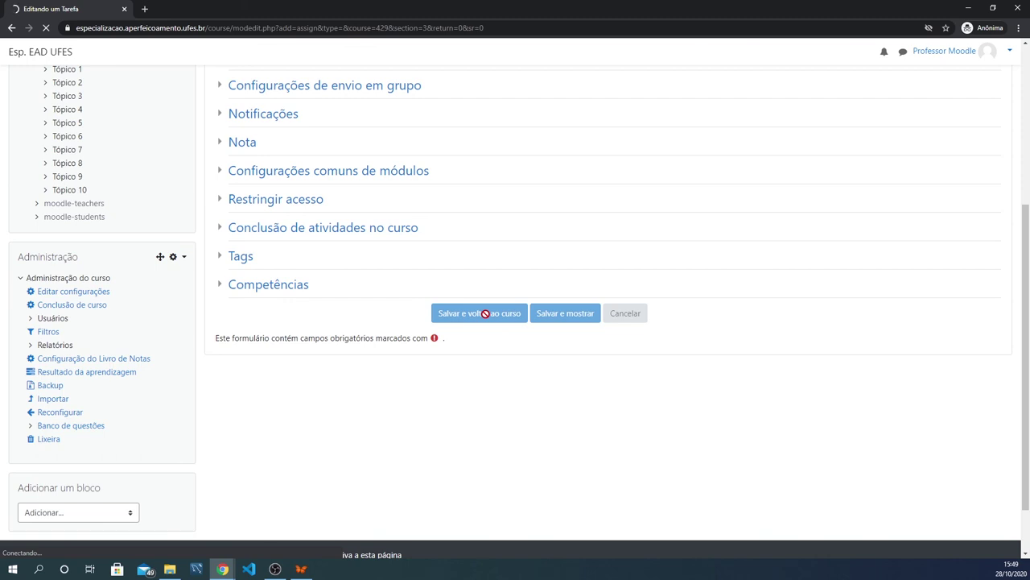
{"action": "scroll", "coordinate": [496, 285], "scroll_direction": "up", "scroll_amount": 2}
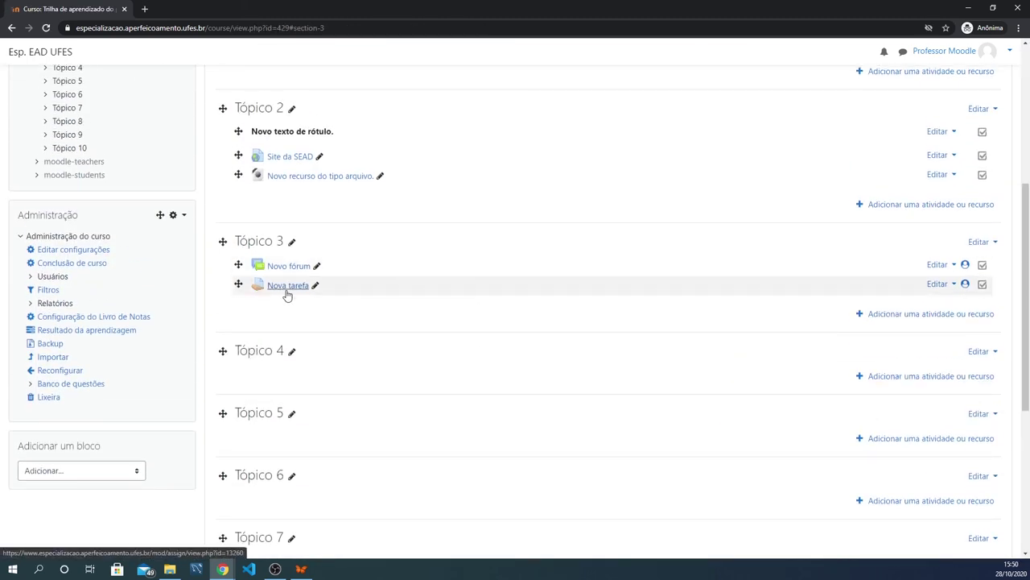
{"action": "scroll", "coordinate": [458, 317], "scroll_direction": "up", "scroll_amount": 3}
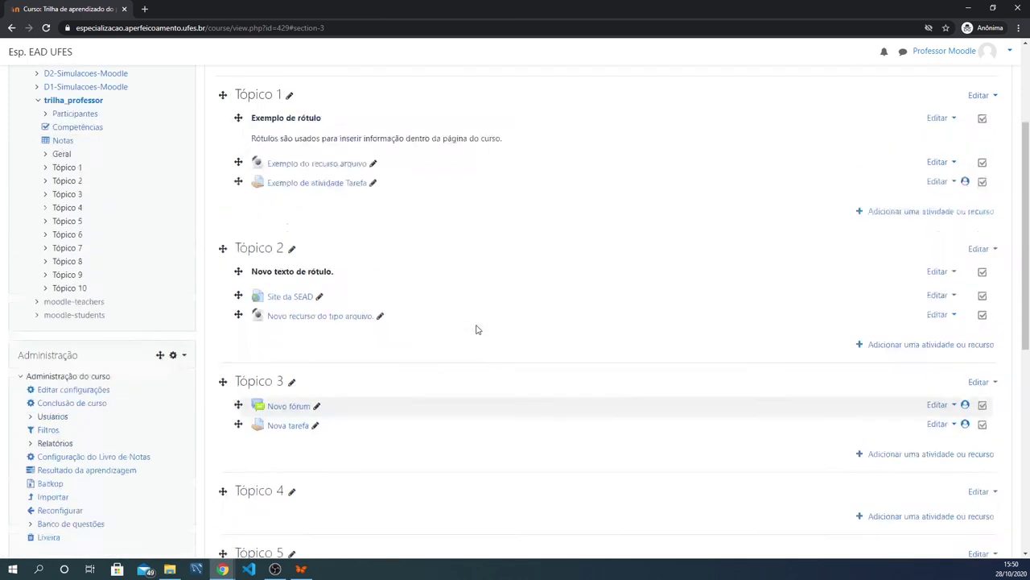
{"action": "scroll", "coordinate": [476, 232], "scroll_direction": "up", "scroll_amount": 1}
{"action": "scroll", "coordinate": [481, 239], "scroll_direction": "down", "scroll_amount": 2}
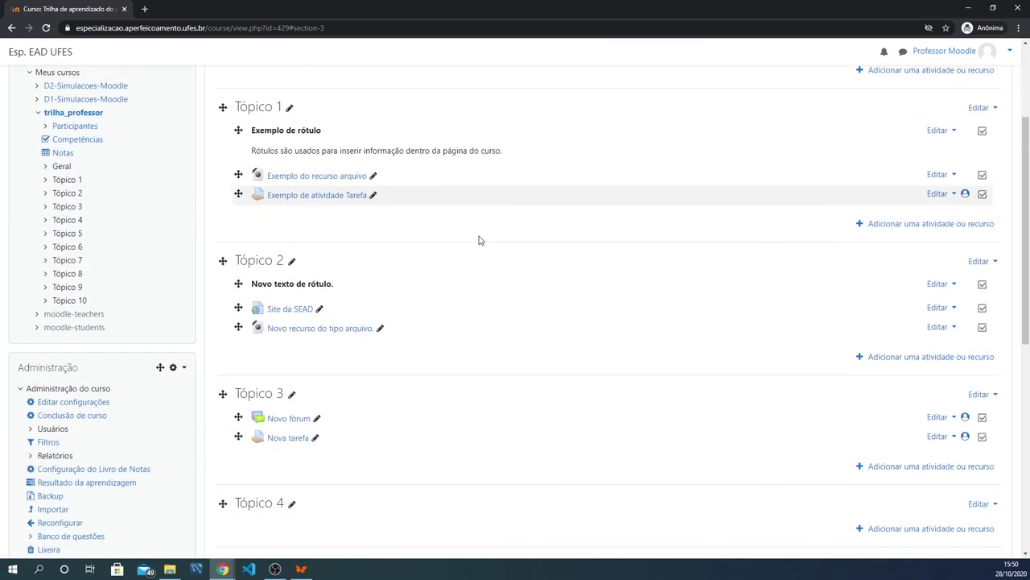
{"action": "scroll", "coordinate": [485, 253], "scroll_direction": "up", "scroll_amount": 1}
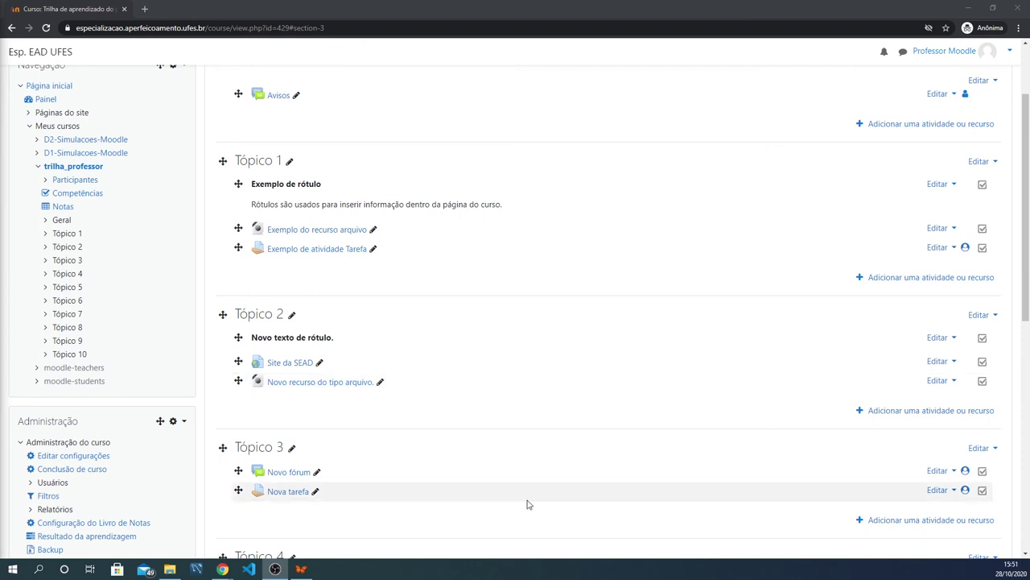
Turn off editing mode for the course and review the topics down to Tópico 3
{"action": "scroll", "coordinate": [561, 483], "scroll_direction": "up", "scroll_amount": 2}
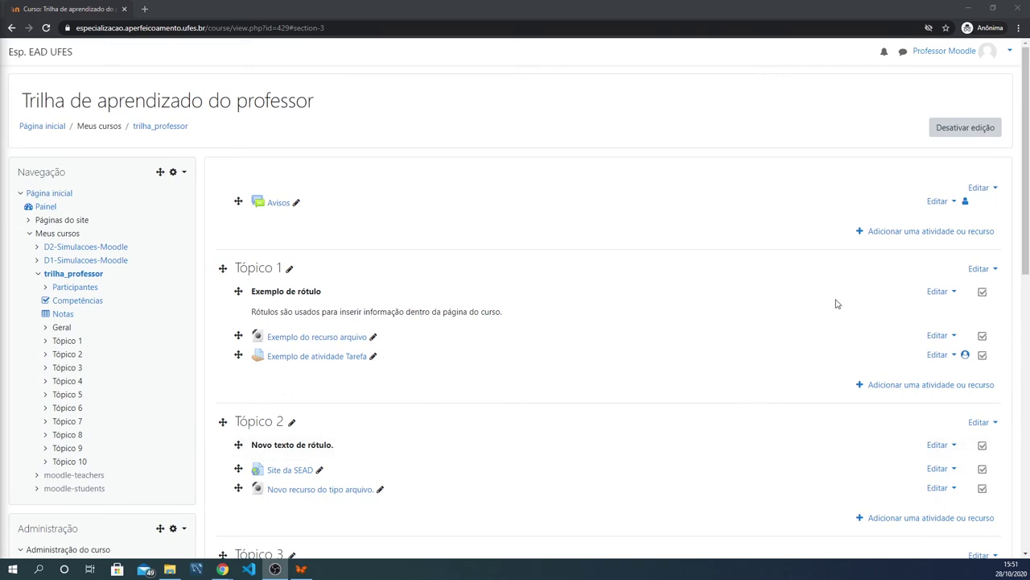
{"action": "left_click", "coordinate": [966, 127]}
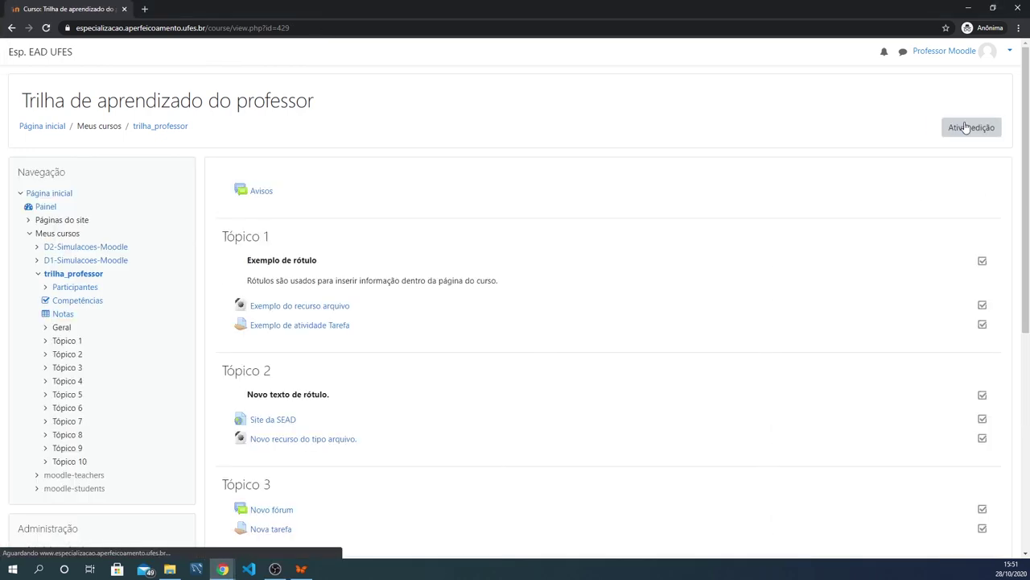
{"action": "scroll", "coordinate": [621, 309], "scroll_direction": "down", "scroll_amount": 2}
{"action": "scroll", "coordinate": [306, 384], "scroll_direction": "up", "scroll_amount": 1}
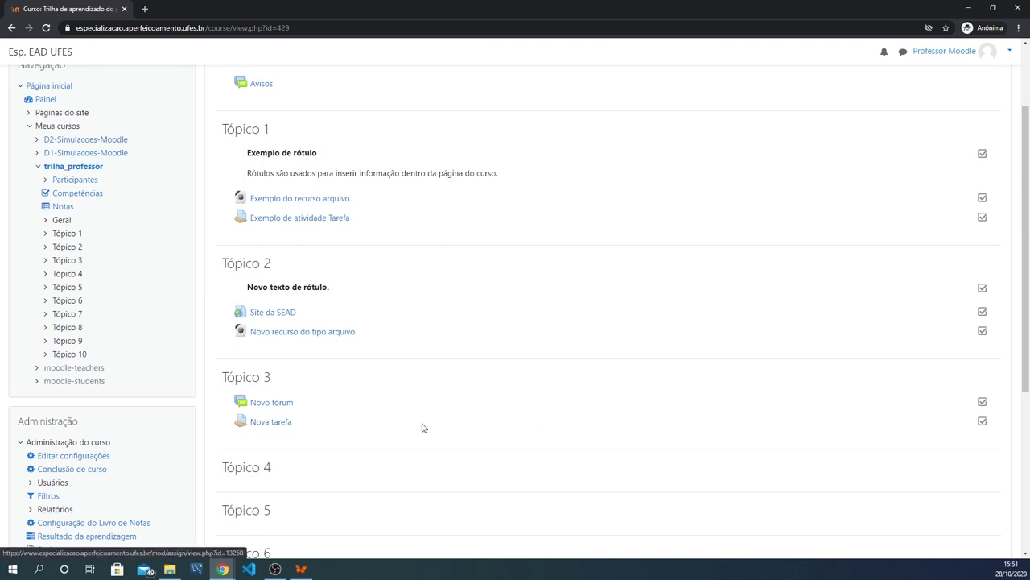
{"action": "key", "text": "alt+Tab"}
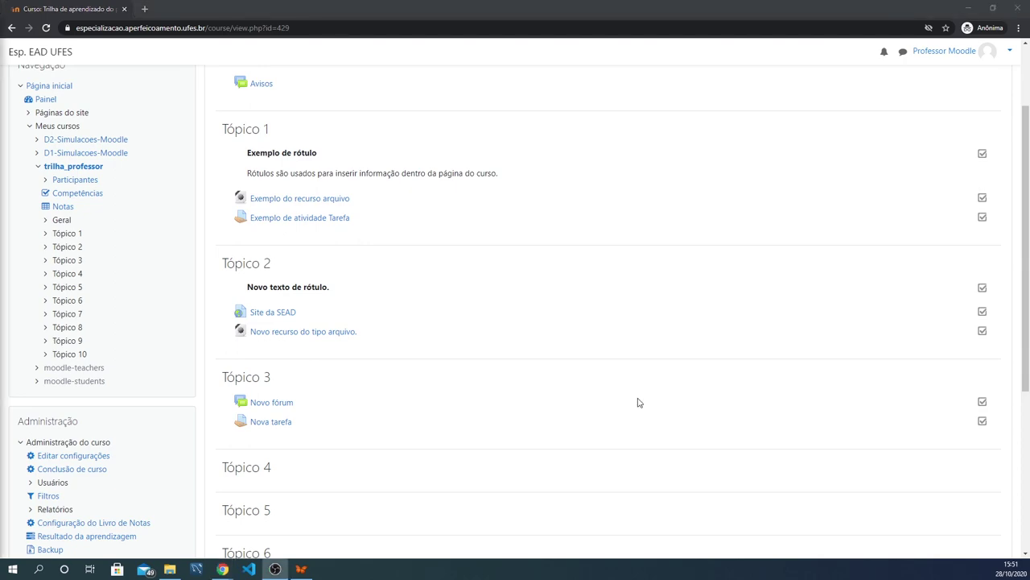